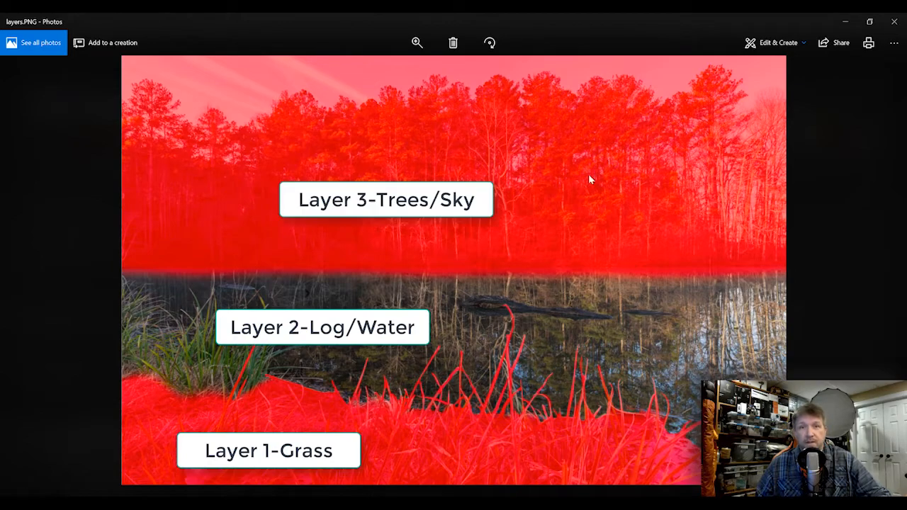
- Switch from the Photos viewer to Lightroom and examine the foreground grass and fallen leaf in GRASS 1st focus layer.ARW at 1:1
{"action": "left_click", "coordinate": [846, 22]}
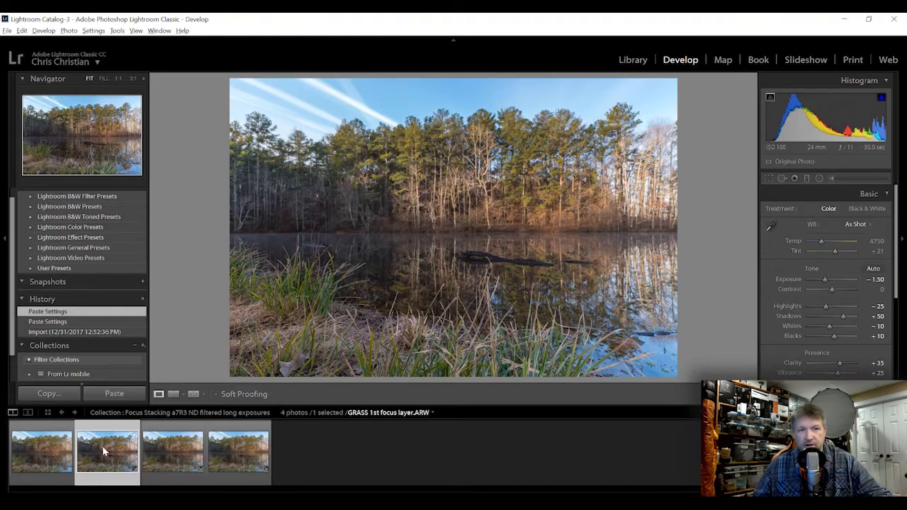
{"action": "left_click", "coordinate": [454, 369]}
{"action": "left_click_drag", "start_coordinate": [686, 348], "coordinate": [407, 320]}
{"action": "left_click_drag", "start_coordinate": [633, 344], "coordinate": [479, 305]}
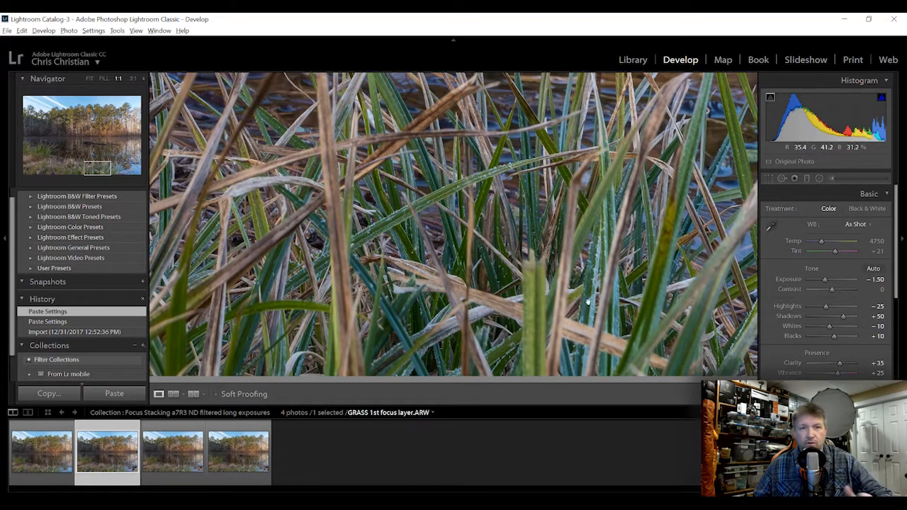
{"action": "left_click_drag", "start_coordinate": [304, 319], "coordinate": [589, 277]}
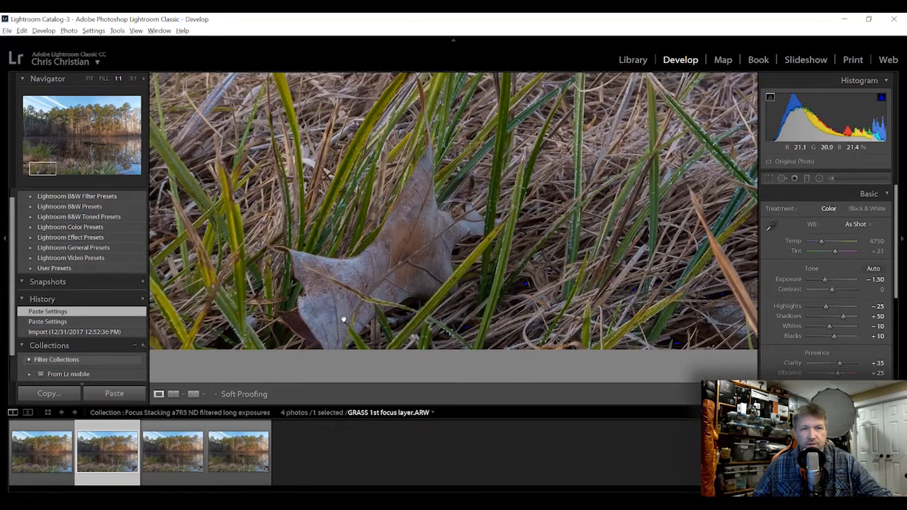
{"action": "left_click_drag", "start_coordinate": [652, 272], "coordinate": [185, 282]}
{"action": "left_click_drag", "start_coordinate": [567, 221], "coordinate": [222, 191]}
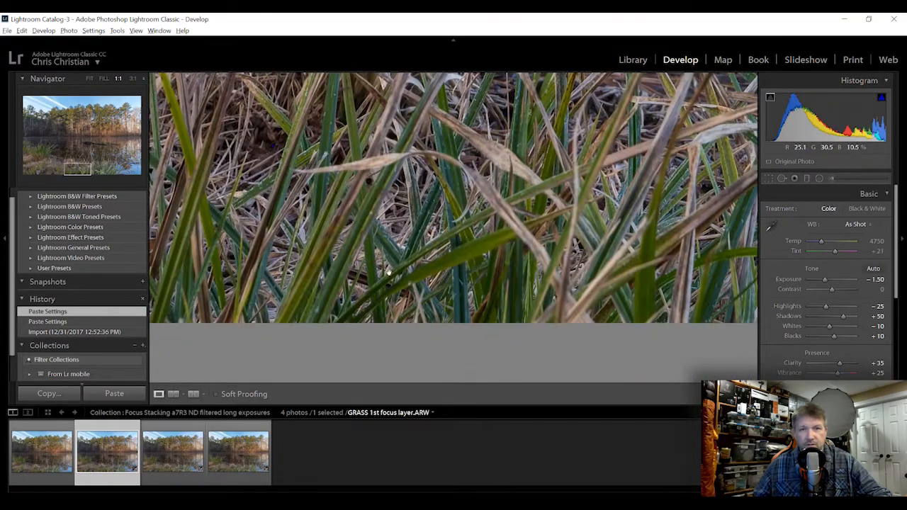
{"action": "left_click_drag", "start_coordinate": [391, 272], "coordinate": [576, 283]}
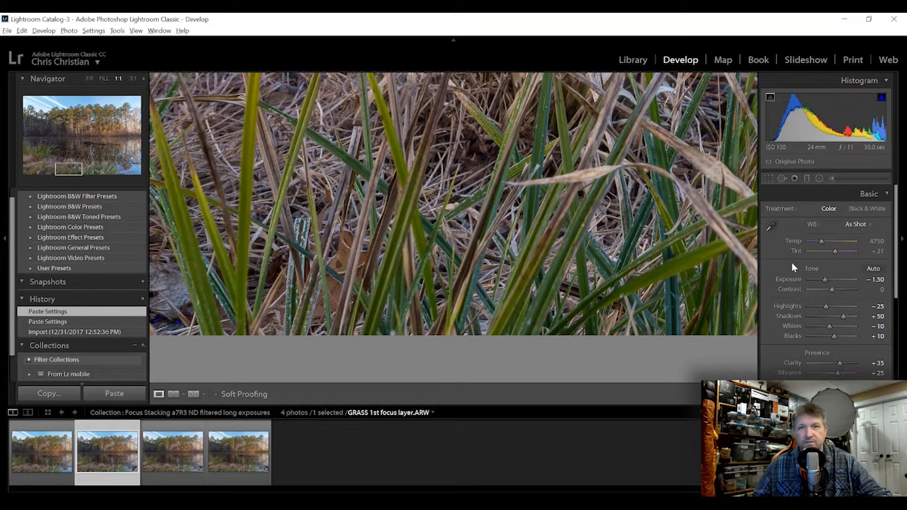
{"action": "left_click_drag", "start_coordinate": [730, 276], "coordinate": [331, 279]}
{"action": "left_click_drag", "start_coordinate": [608, 285], "coordinate": [567, 270]}
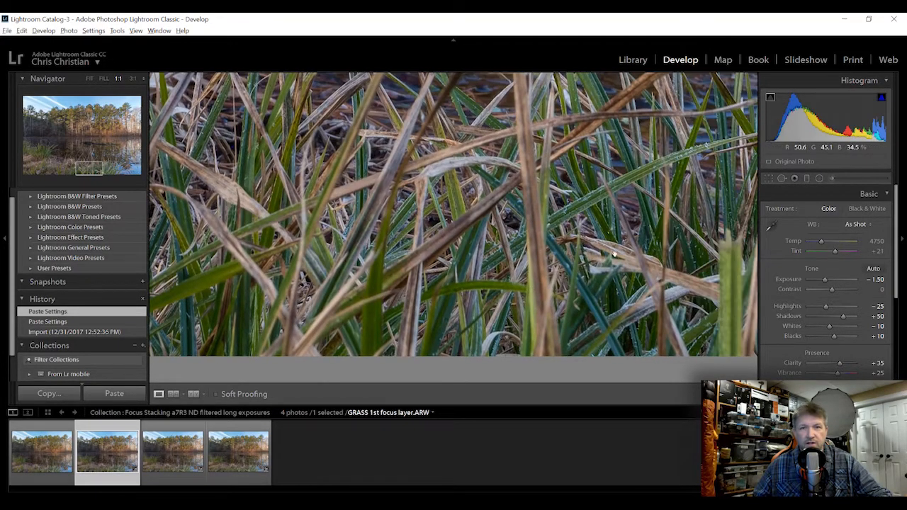
{"action": "left_click_drag", "start_coordinate": [680, 211], "coordinate": [532, 291]}
{"action": "left_click_drag", "start_coordinate": [544, 180], "coordinate": [563, 262]}
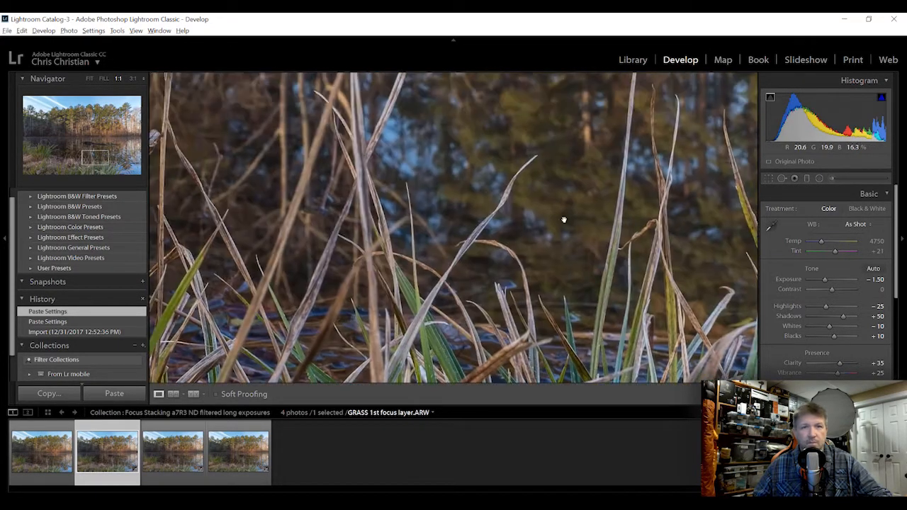
- Examine the sharpness of the log, far shoreline and background trees in the GRASS 1st focus layer photo at 1:1
{"action": "left_click_drag", "start_coordinate": [539, 92], "coordinate": [524, 201]}
{"action": "left_click_drag", "start_coordinate": [694, 156], "coordinate": [573, 306]}
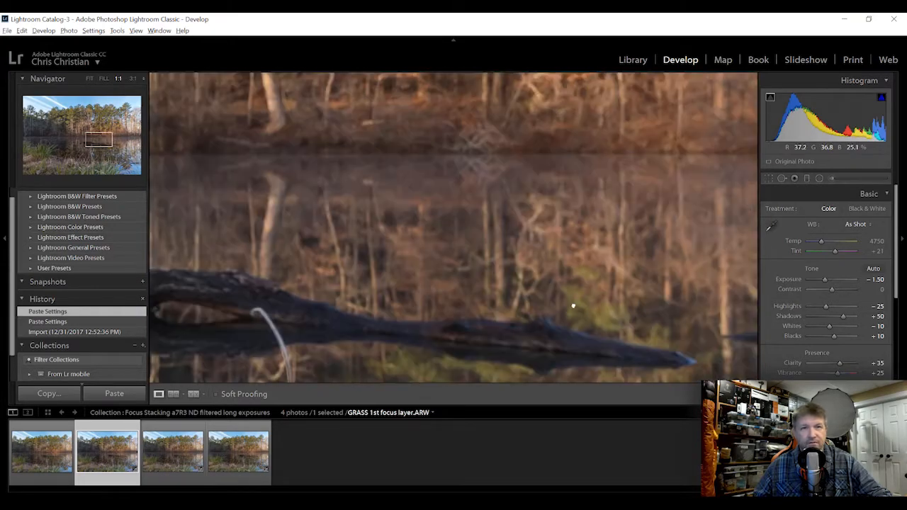
{"action": "left_click_drag", "start_coordinate": [426, 208], "coordinate": [506, 425]}
{"action": "left_click_drag", "start_coordinate": [460, 186], "coordinate": [473, 418]}
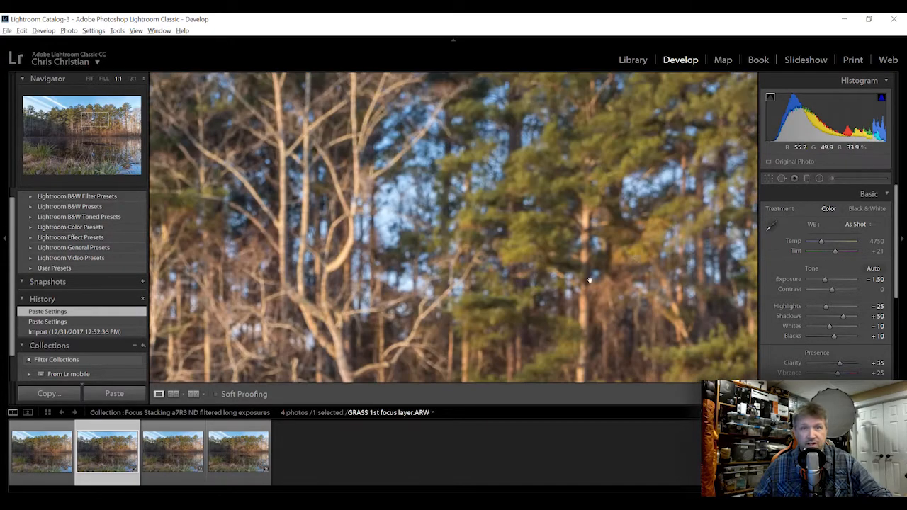
{"action": "left_click_drag", "start_coordinate": [438, 292], "coordinate": [680, 148]}
{"action": "left_click_drag", "start_coordinate": [540, 302], "coordinate": [571, 273]}
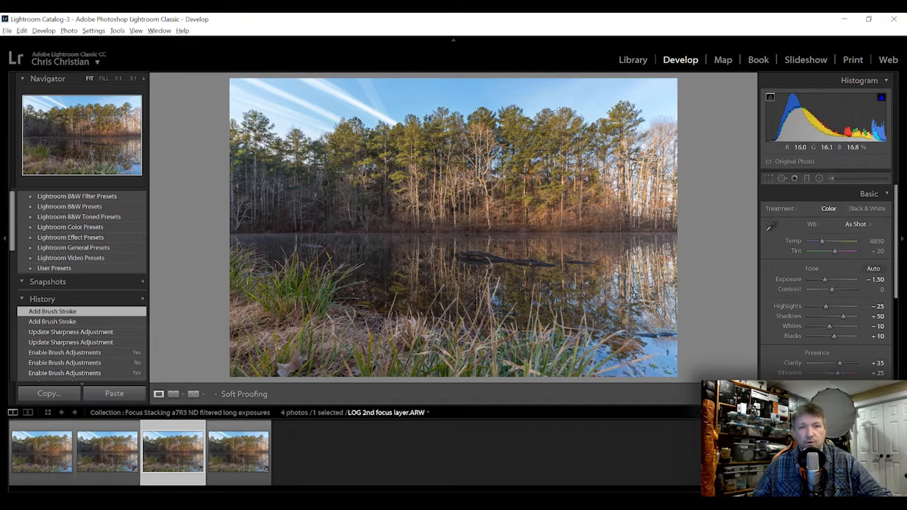
- Examine the floating log and the water around it at 1:1 in LOG 2nd focus layer.ARW
{"action": "left_click", "coordinate": [513, 264]}
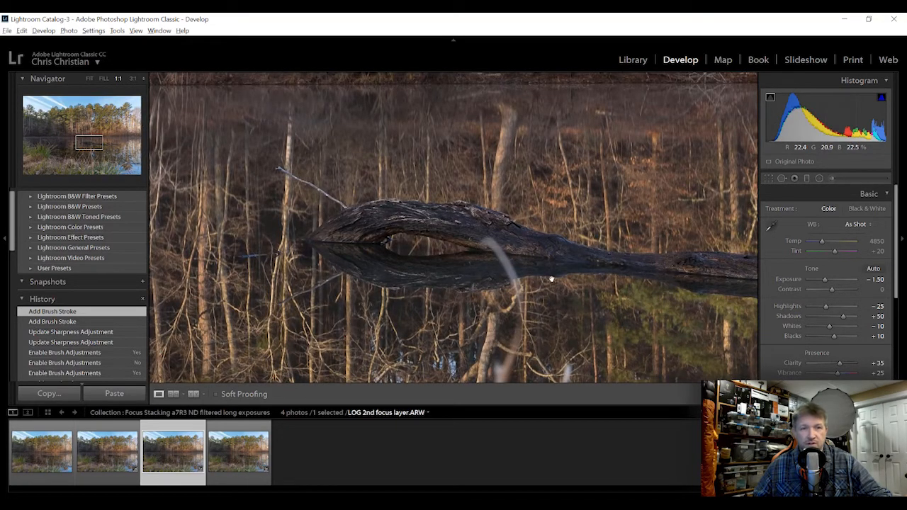
{"action": "left_click_drag", "start_coordinate": [604, 253], "coordinate": [441, 265]}
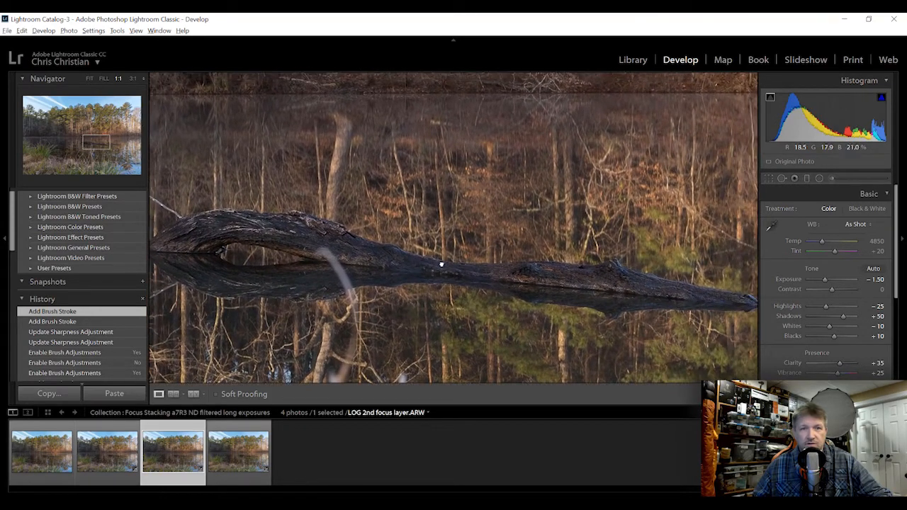
{"action": "left_click_drag", "start_coordinate": [547, 286], "coordinate": [532, 250]}
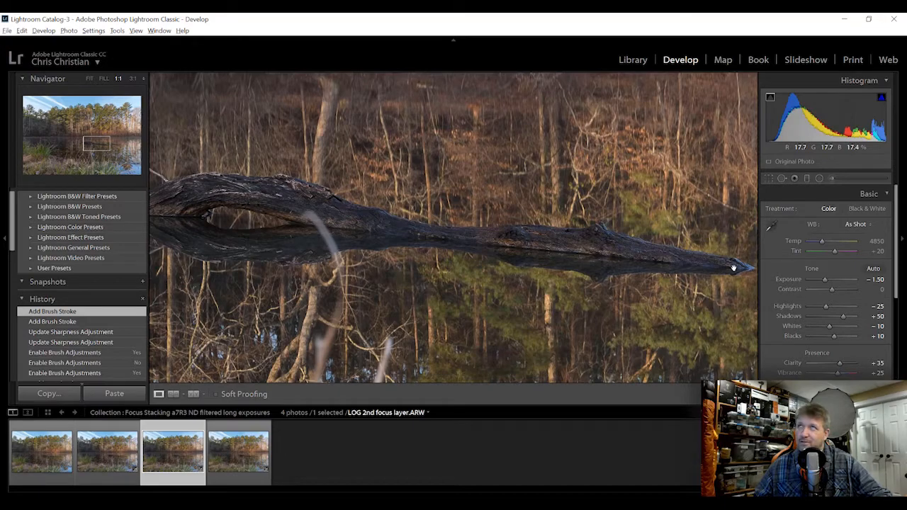
- Open TREES 3rd focus layer.ARW and examine the sharpness of its background trees at 1:1
{"action": "key", "text": "Right"}
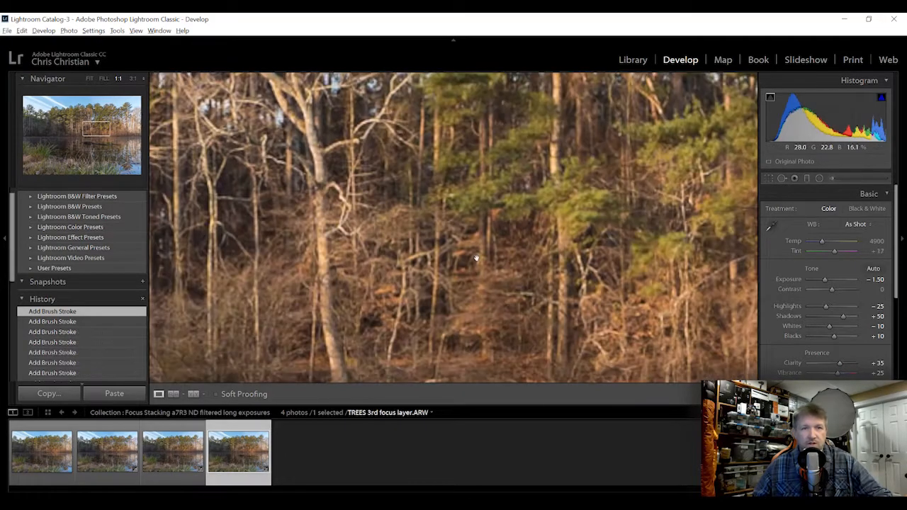
{"action": "left_click", "coordinate": [526, 319]}
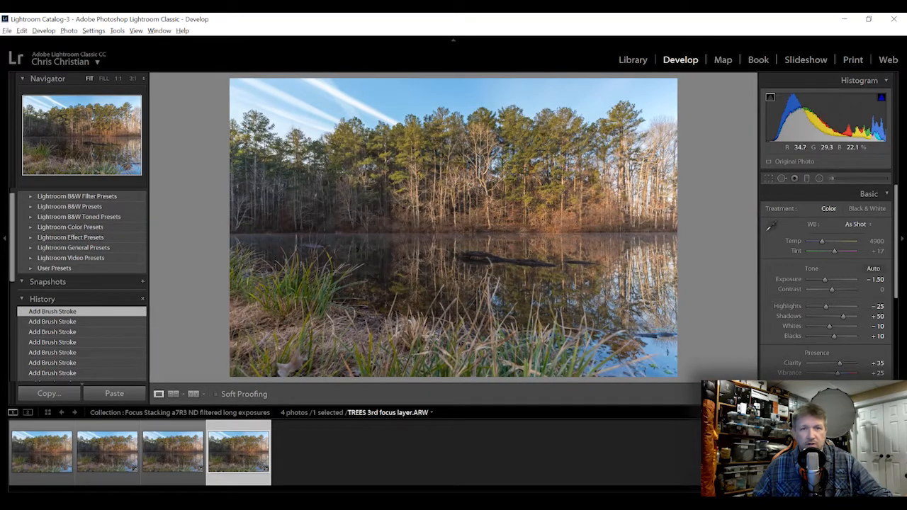
{"action": "left_click", "coordinate": [511, 199]}
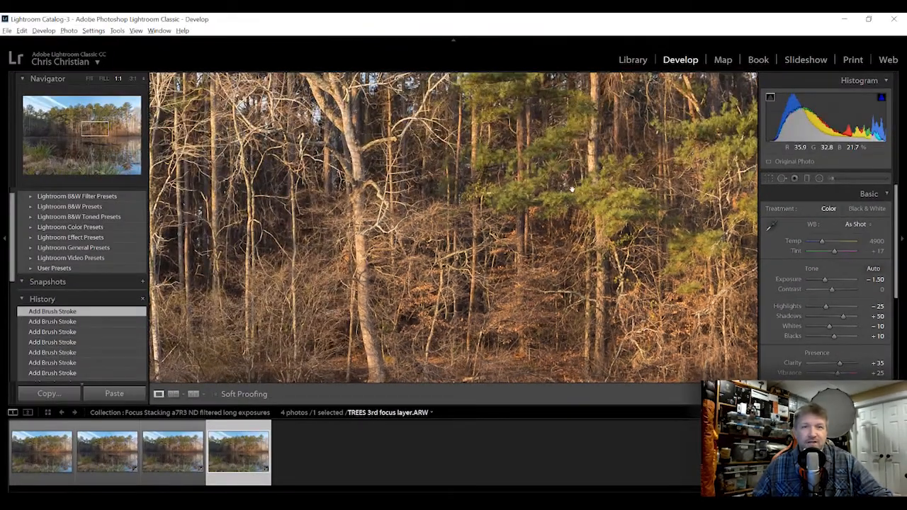
{"action": "left_click_drag", "start_coordinate": [572, 189], "coordinate": [560, 297]}
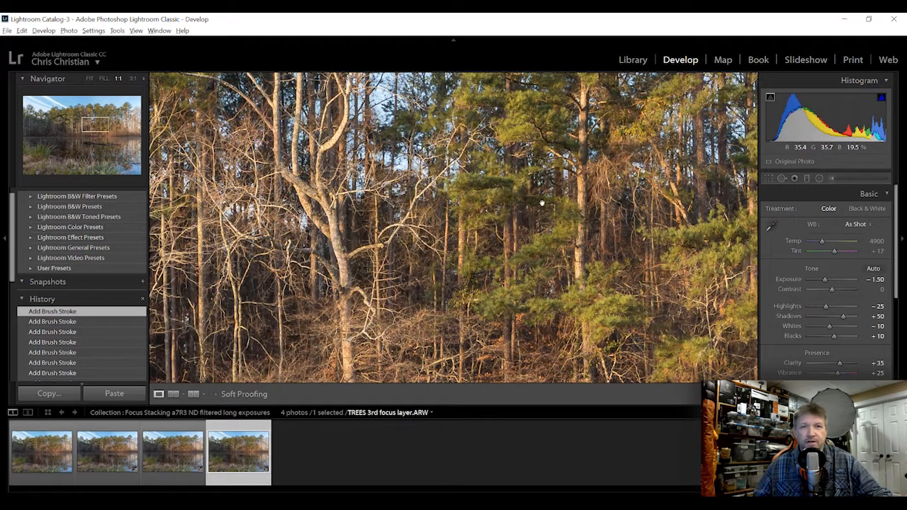
- Return to the LOG 2nd focus layer photo and examine its foreground grass and leaf at 1:1
{"action": "key", "text": "Left"}
{"action": "left_click", "coordinate": [534, 327]}
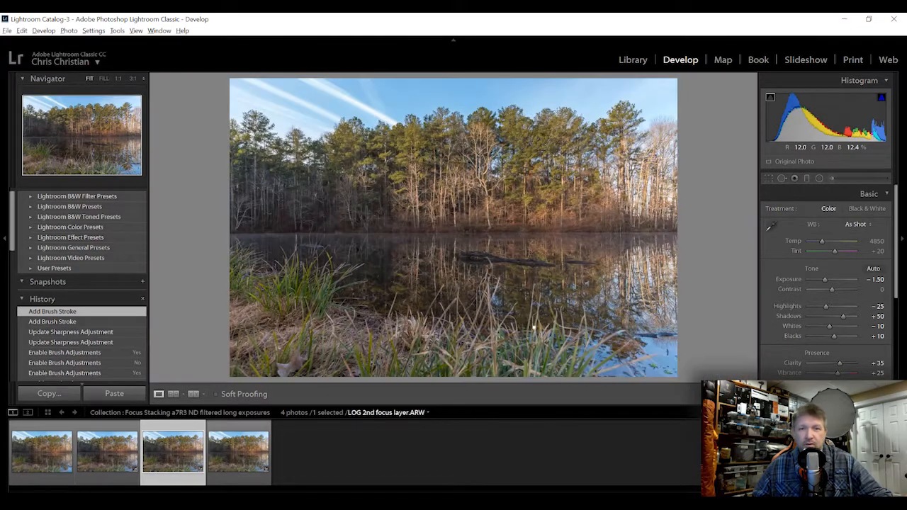
{"action": "left_click", "coordinate": [528, 363]}
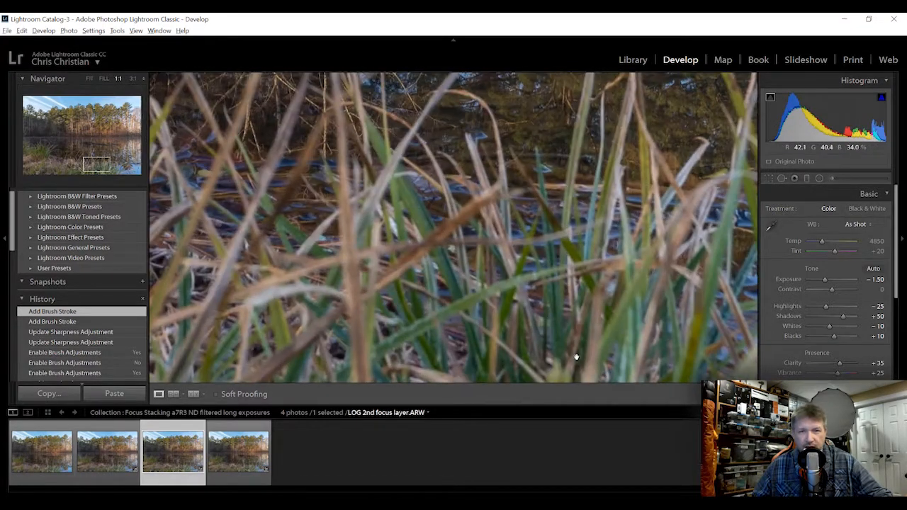
{"action": "left_click_drag", "start_coordinate": [576, 357], "coordinate": [595, 259]}
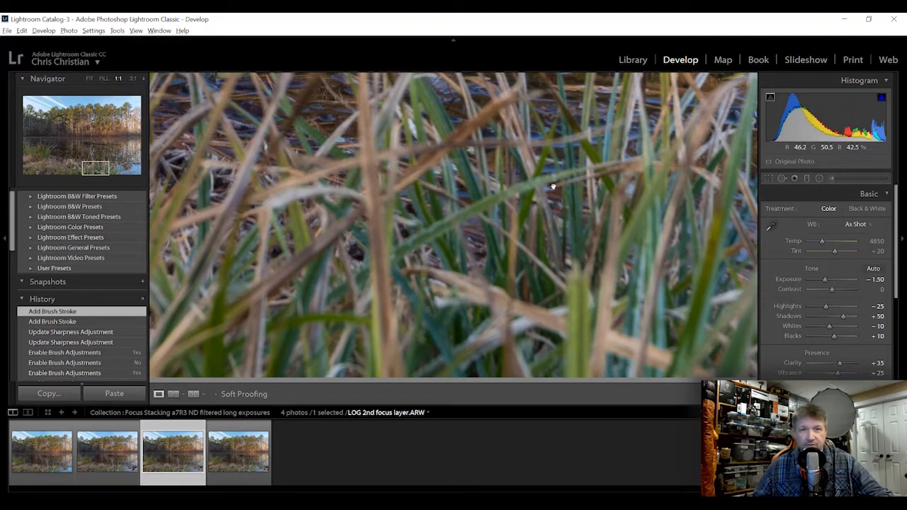
{"action": "left_click_drag", "start_coordinate": [415, 292], "coordinate": [685, 210]}
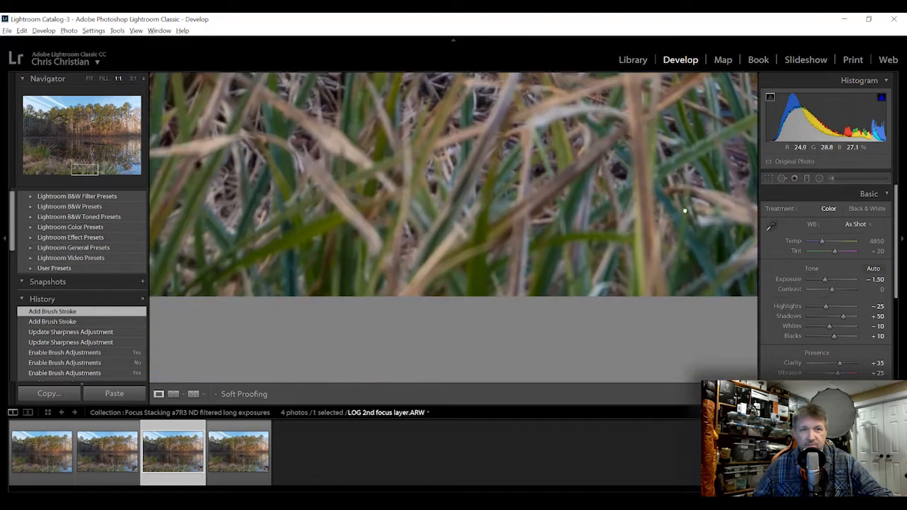
{"action": "left_click_drag", "start_coordinate": [579, 268], "coordinate": [635, 249]}
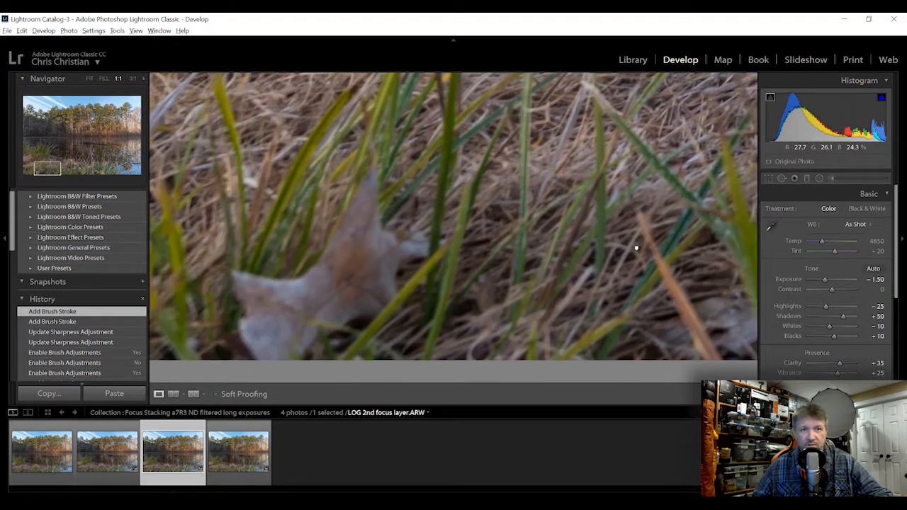
{"action": "left_click", "coordinate": [638, 210]}
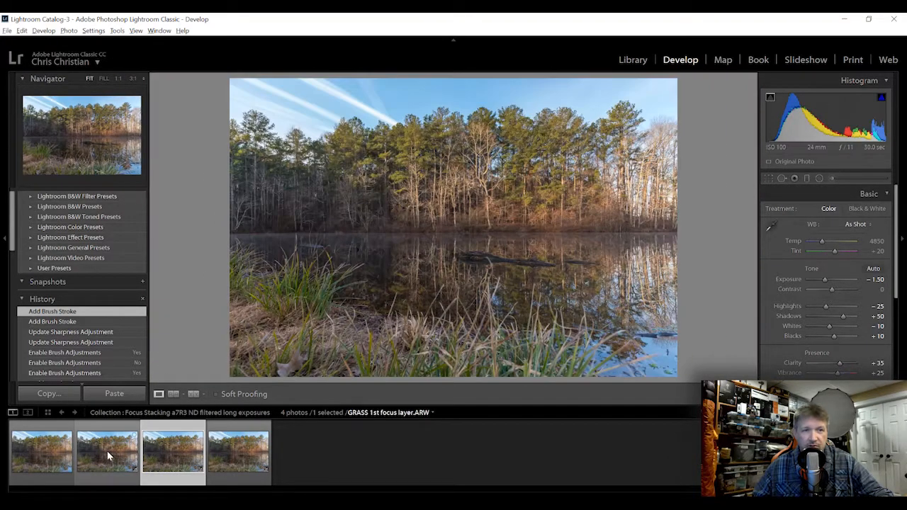
- Go back to the GRASS 1st focus layer photo and examine its foreground grass at 1:1 for comparison
{"action": "left_click", "coordinate": [95, 468]}
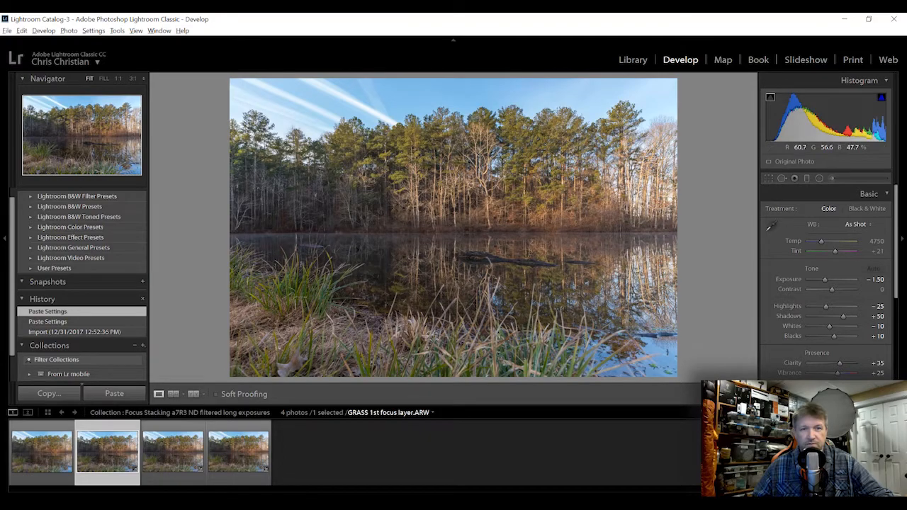
{"action": "left_click", "coordinate": [449, 343]}
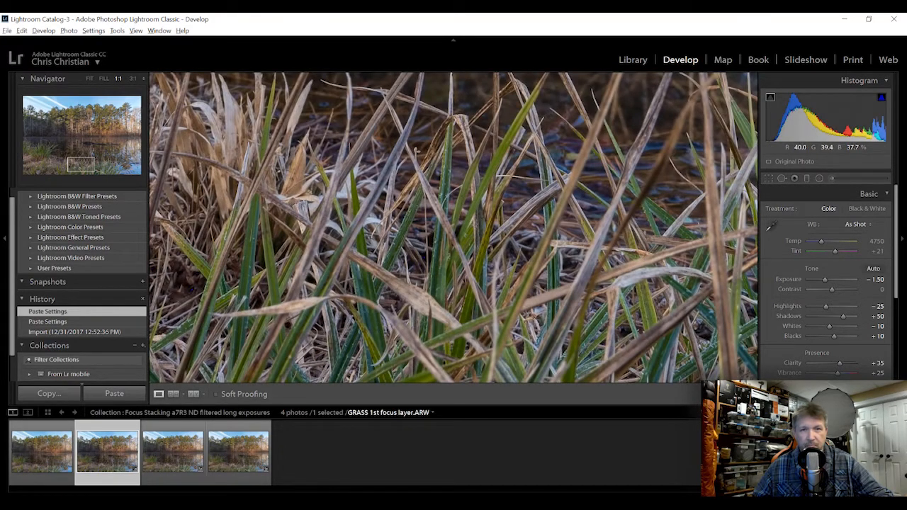
{"action": "left_click_drag", "start_coordinate": [667, 298], "coordinate": [188, 256]}
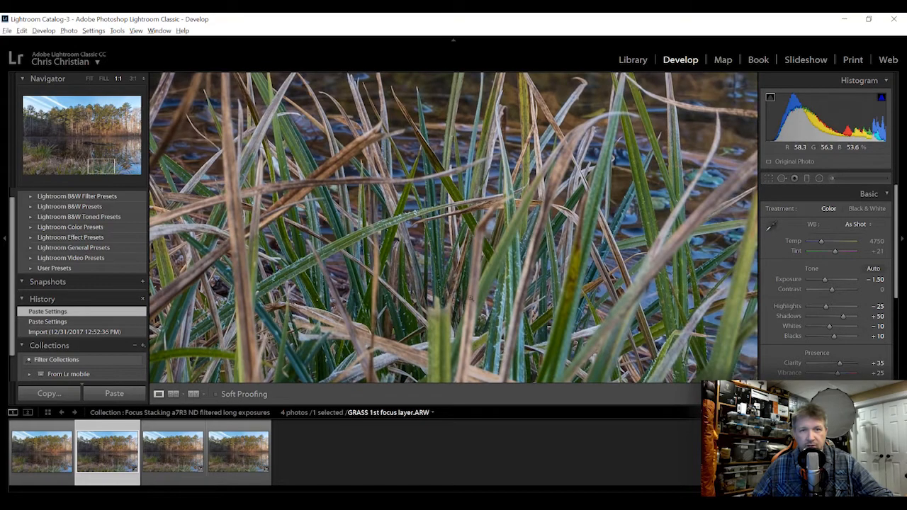
{"action": "left_click", "coordinate": [639, 266]}
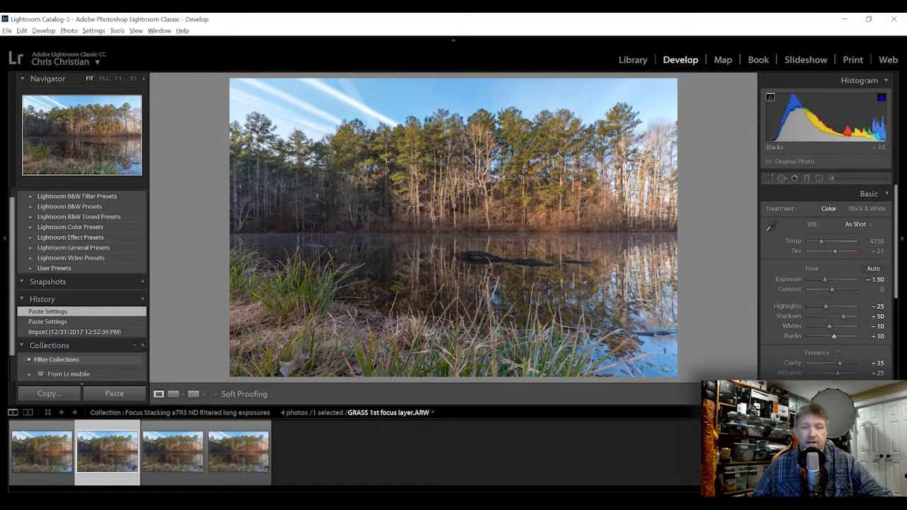
- Review the Copy Settings options for the GRASS photo without copying, and view the LOG and TREES photos in turn
{"action": "left_click", "coordinate": [49, 393]}
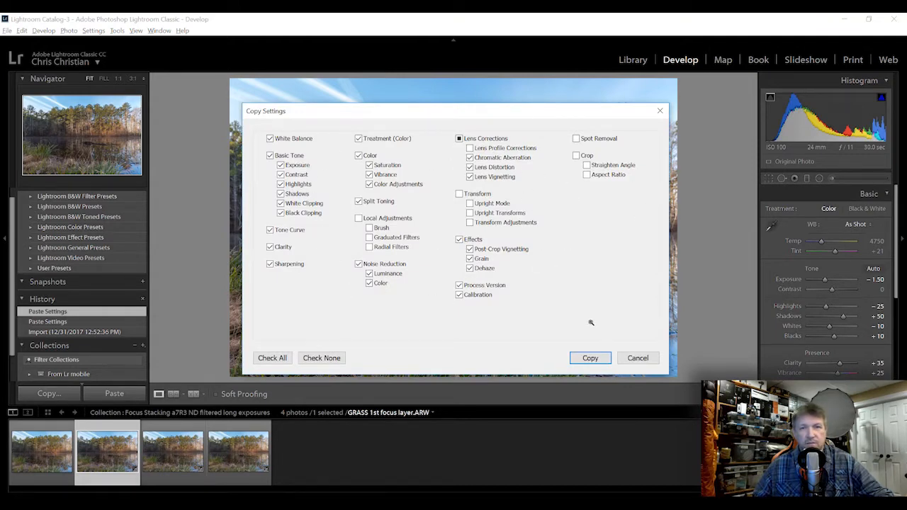
{"action": "left_click", "coordinate": [640, 359]}
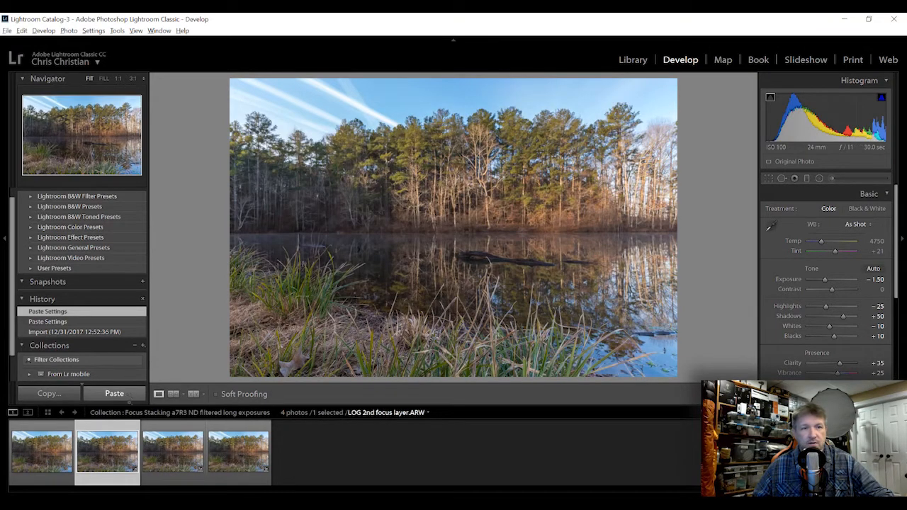
{"action": "left_click", "coordinate": [172, 452]}
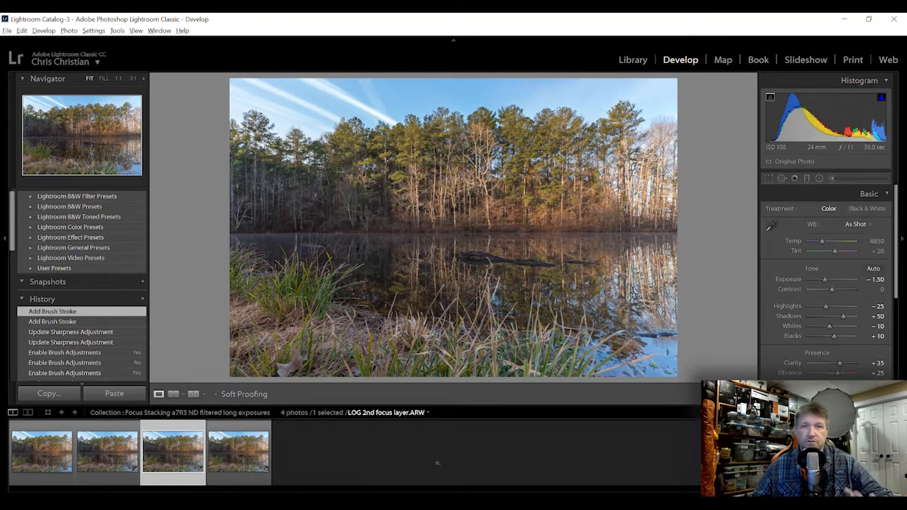
{"action": "key", "text": "Right"}
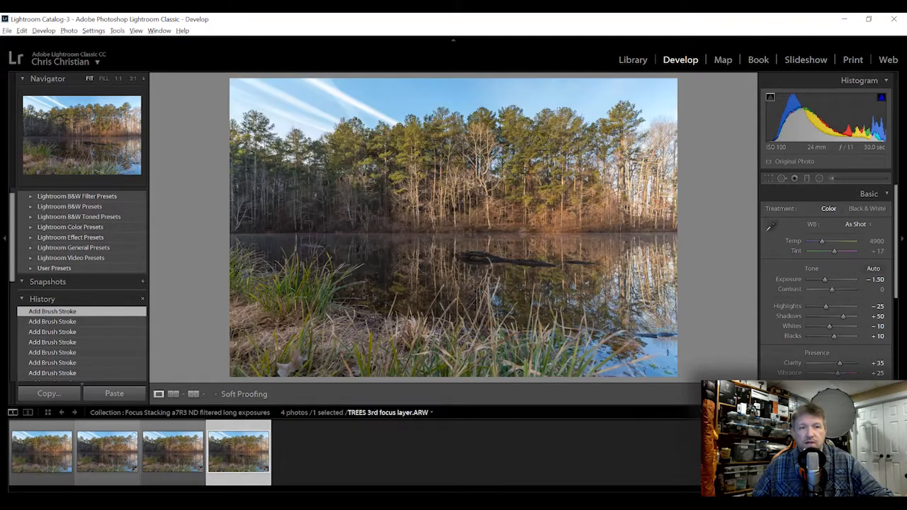
- Select the GRASS, LOG and TREES focus layer photos and open them together as layers in Photoshop
{"action": "left_click", "coordinate": [106, 451], "text": "shift"}
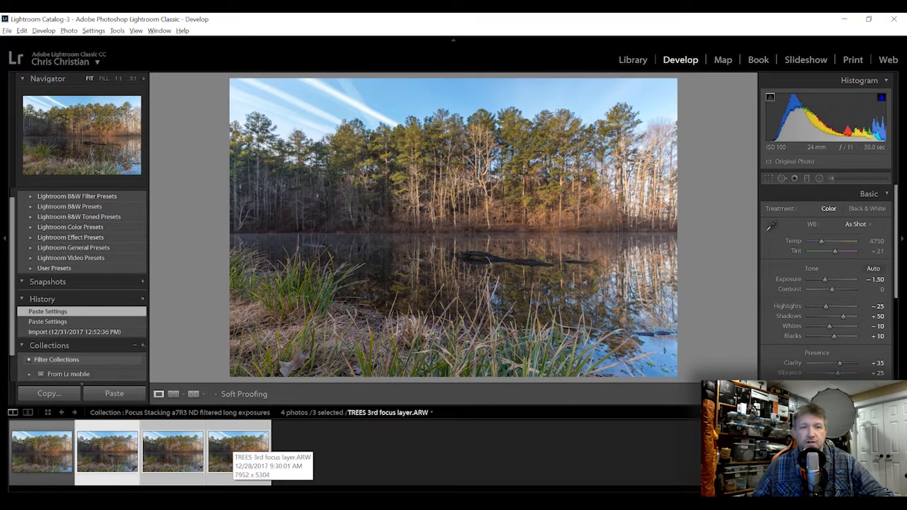
{"action": "right_click", "coordinate": [238, 445]}
{"action": "mouse_move", "coordinate": [269, 228]}
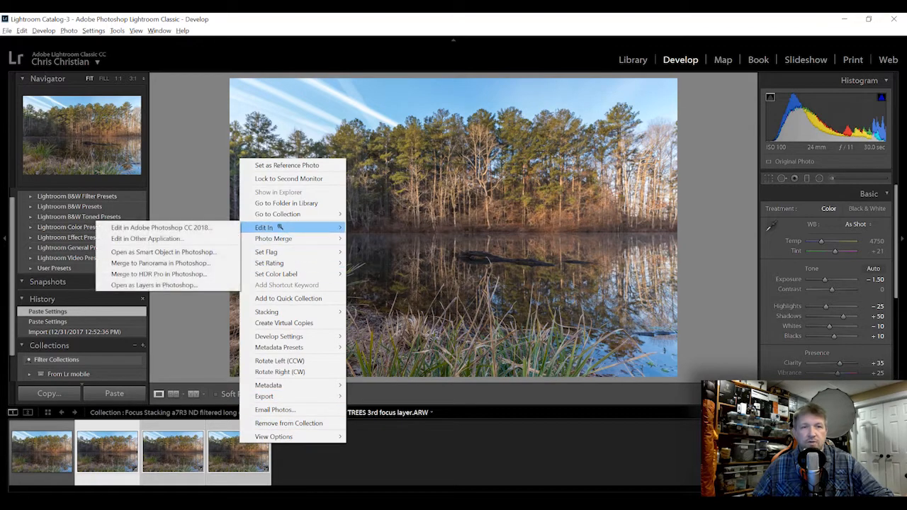
{"action": "left_click", "coordinate": [177, 285]}
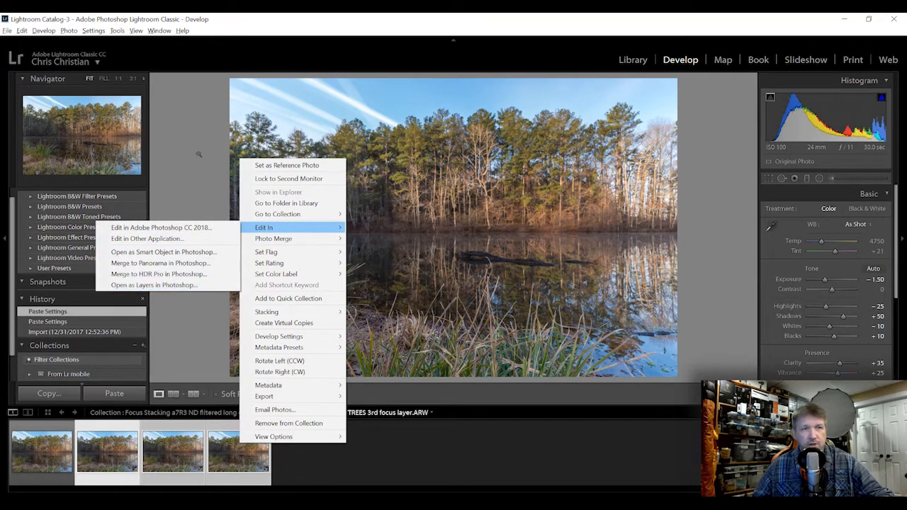
{"action": "left_click", "coordinate": [70, 30]}
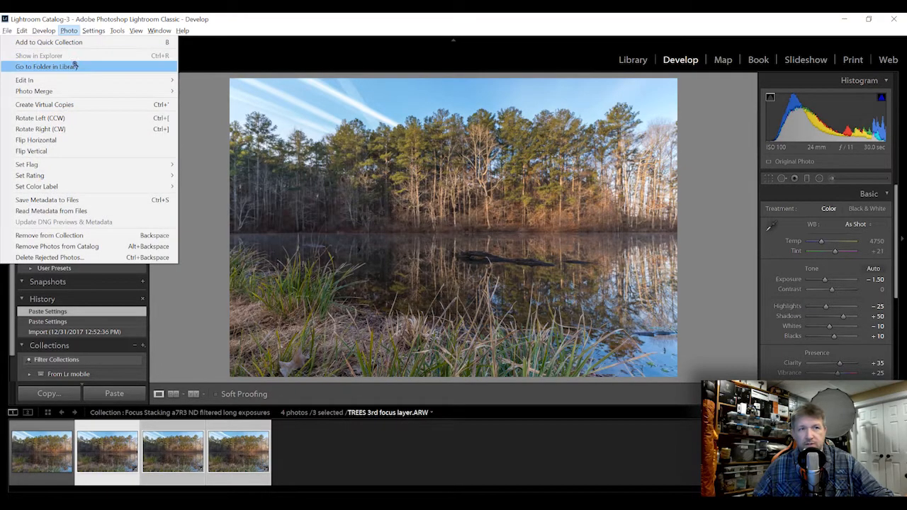
{"action": "mouse_move", "coordinate": [81, 78]}
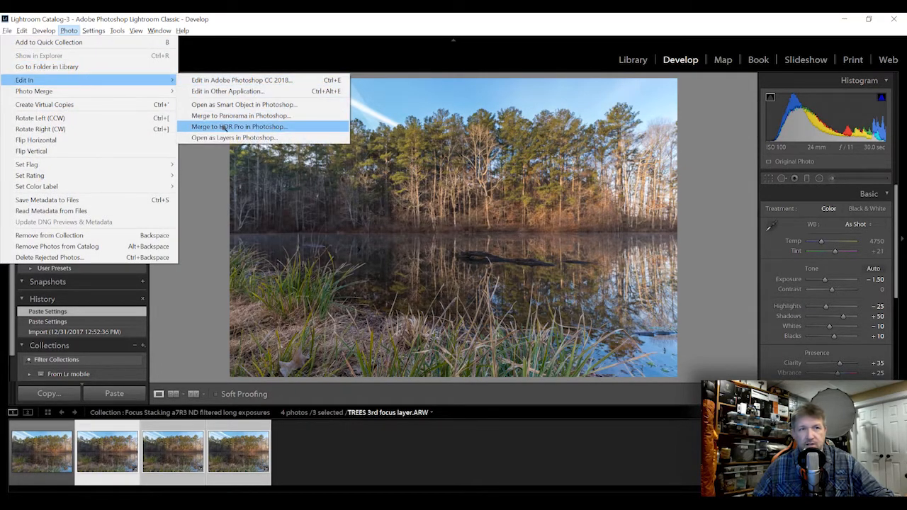
{"action": "left_click", "coordinate": [253, 138]}
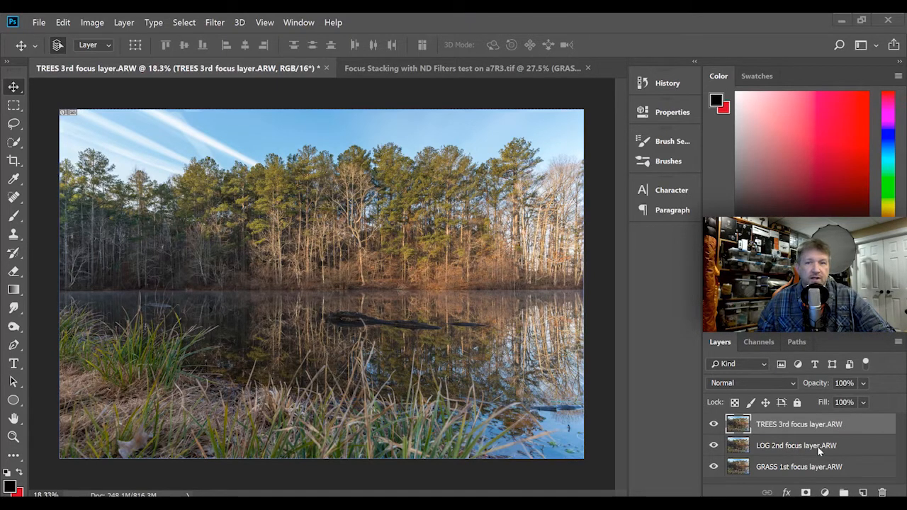
- Review the Auto-Align Layers options for all three layers without applying them, and hide and reshow the TREES layer to compare alignment
{"action": "left_click", "coordinate": [780, 445]}
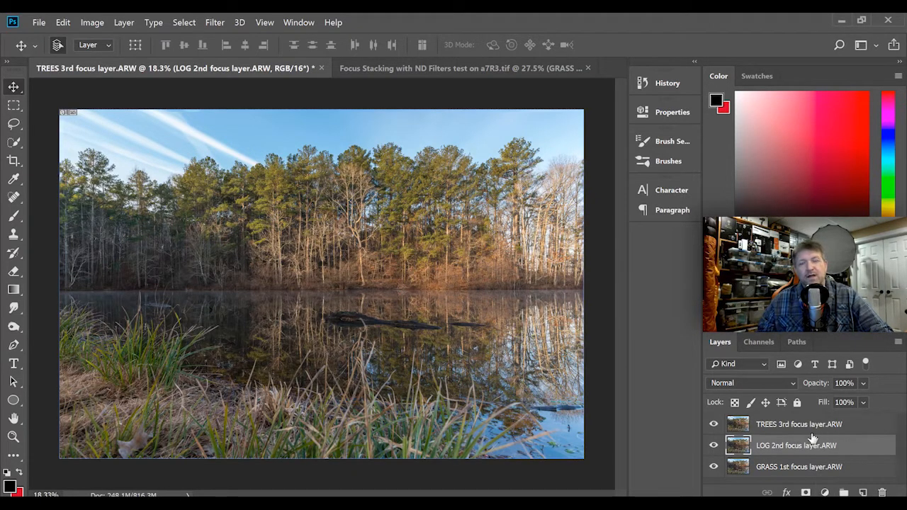
{"action": "left_click", "coordinate": [800, 465]}
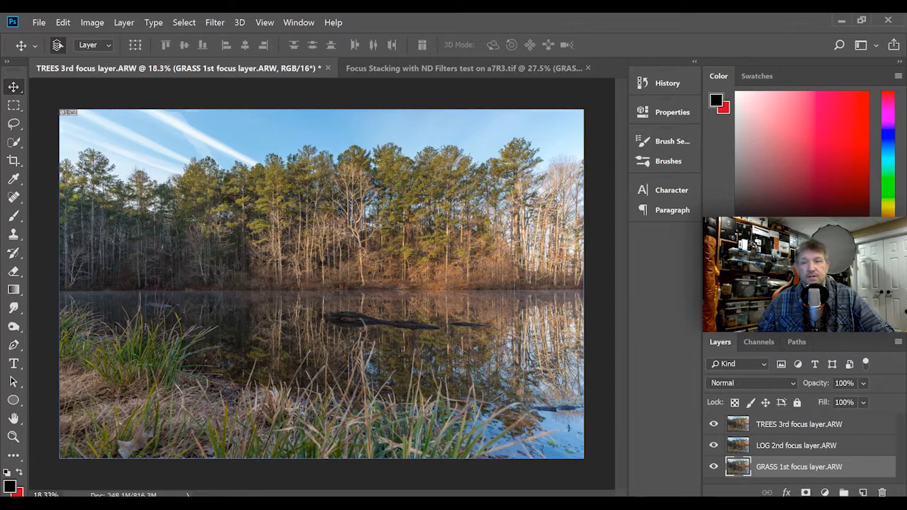
{"action": "left_click", "coordinate": [800, 428], "text": "shift"}
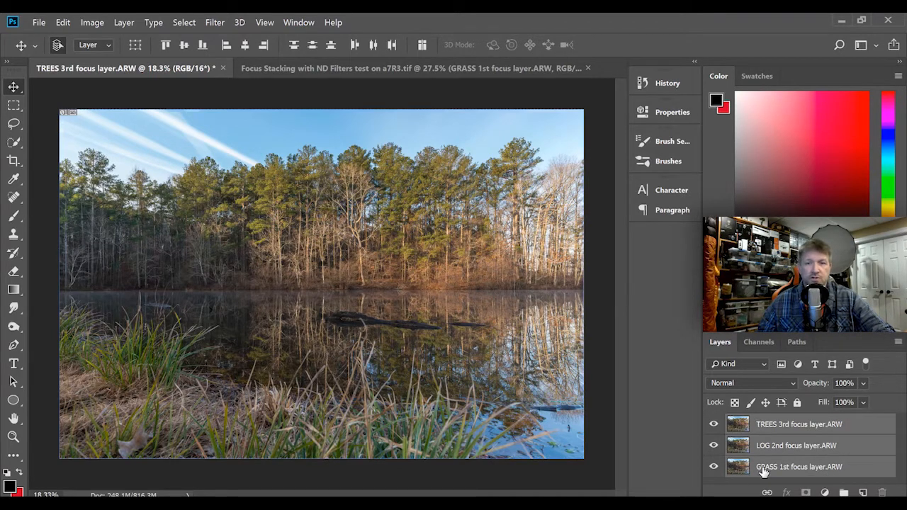
{"action": "left_click", "coordinate": [62, 23]}
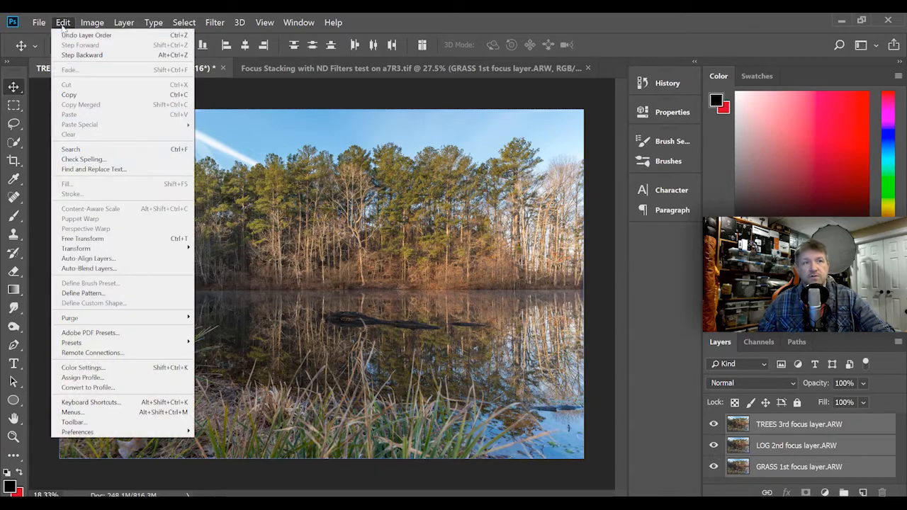
{"action": "left_click", "coordinate": [139, 259]}
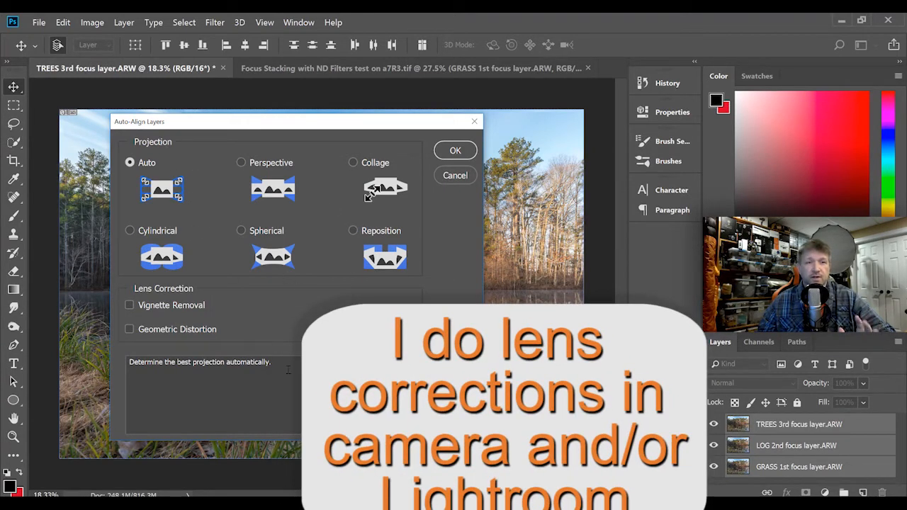
{"action": "left_click", "coordinate": [453, 180]}
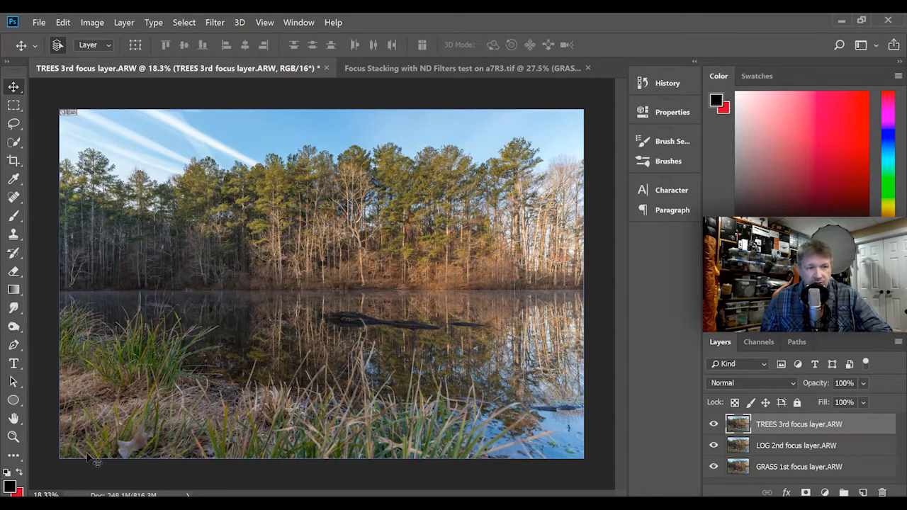
{"action": "left_click", "coordinate": [714, 424]}
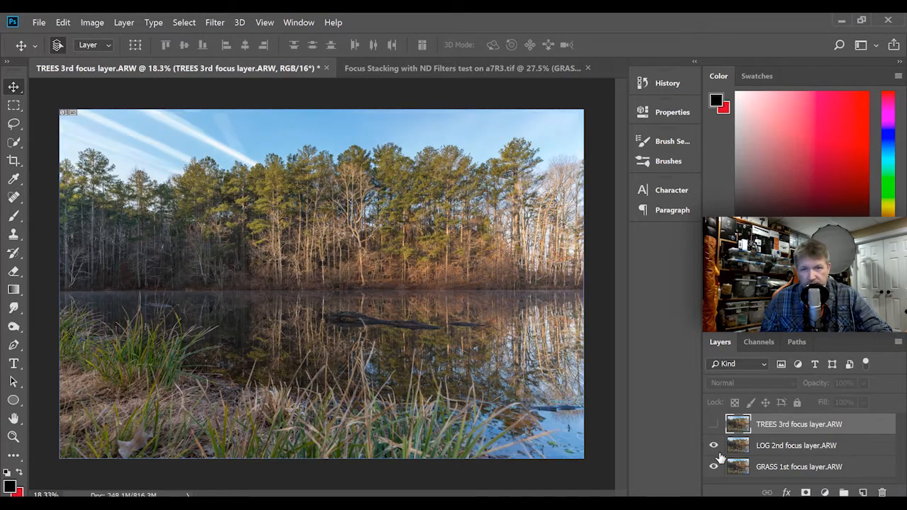
{"action": "left_click", "coordinate": [714, 424]}
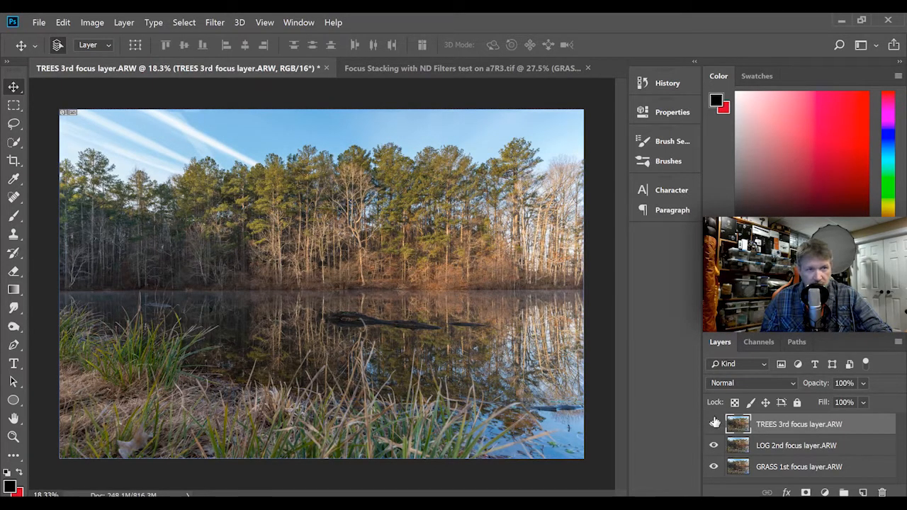
- Crop the layered image to 19 in wide by 13 in high, leaving the resolution blank
{"action": "left_click", "coordinate": [14, 162]}
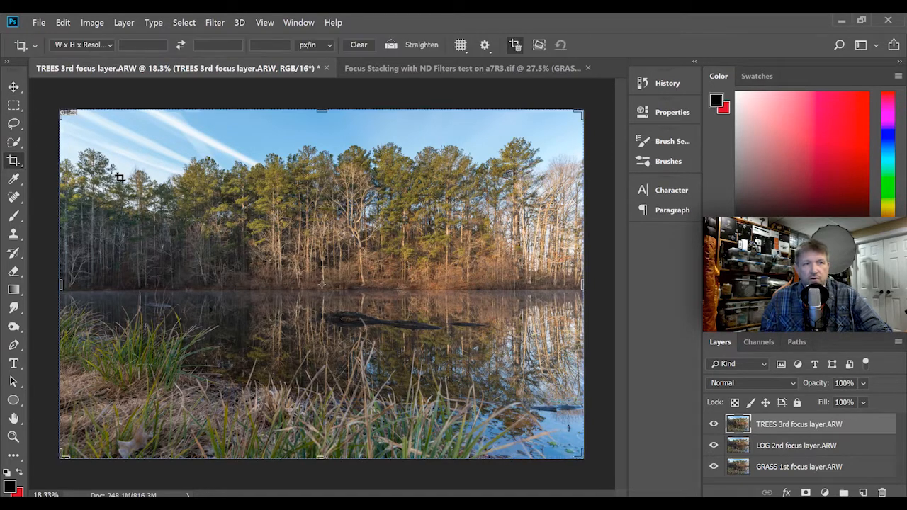
{"action": "left_click", "coordinate": [150, 45]}
{"action": "type", "text": "19"}
{"action": "key", "text": "Tab"}
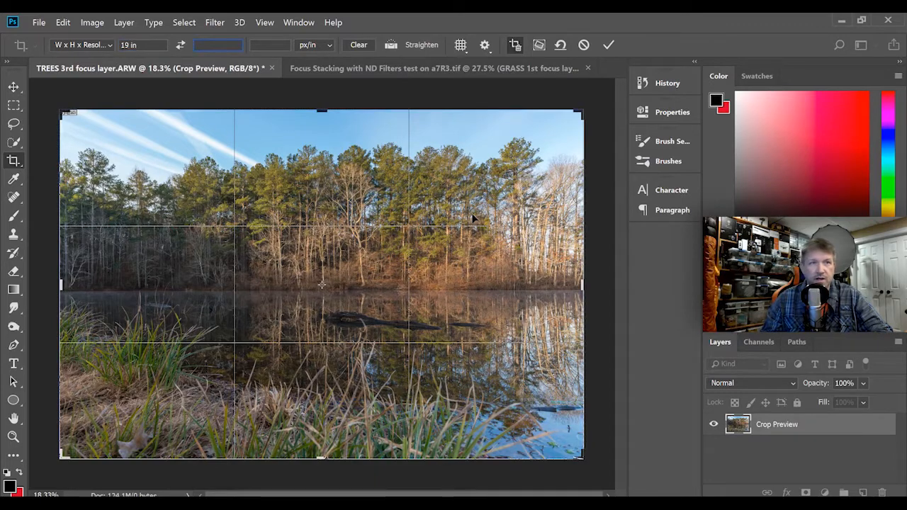
{"action": "type", "text": "13"}
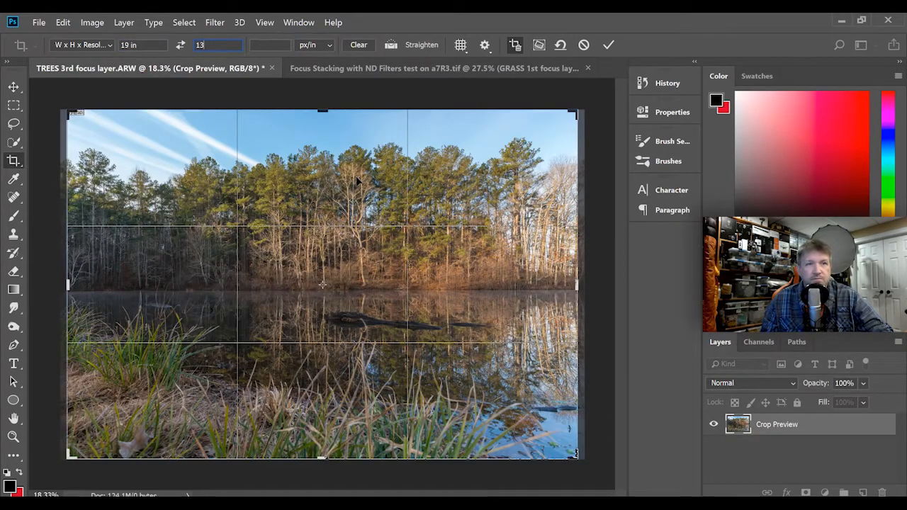
{"action": "left_click", "coordinate": [275, 45]}
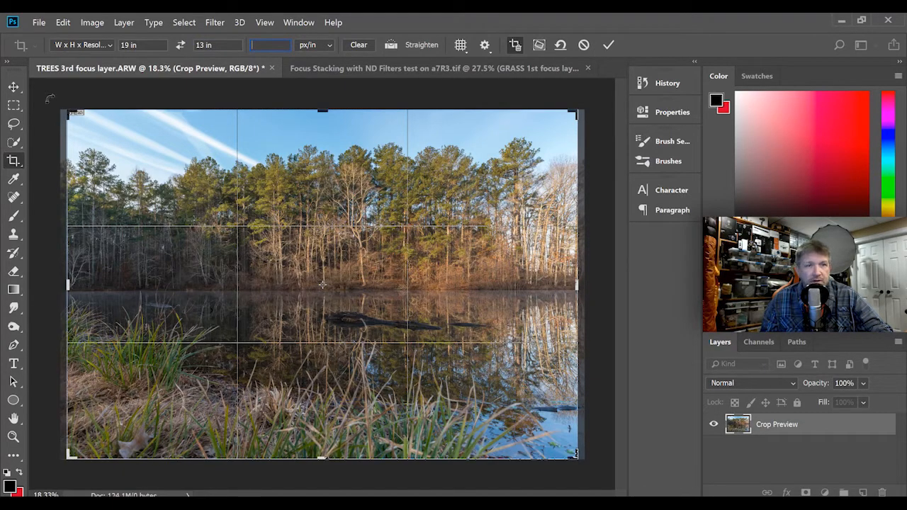
{"action": "left_click_drag", "start_coordinate": [65, 108], "coordinate": [63, 139]}
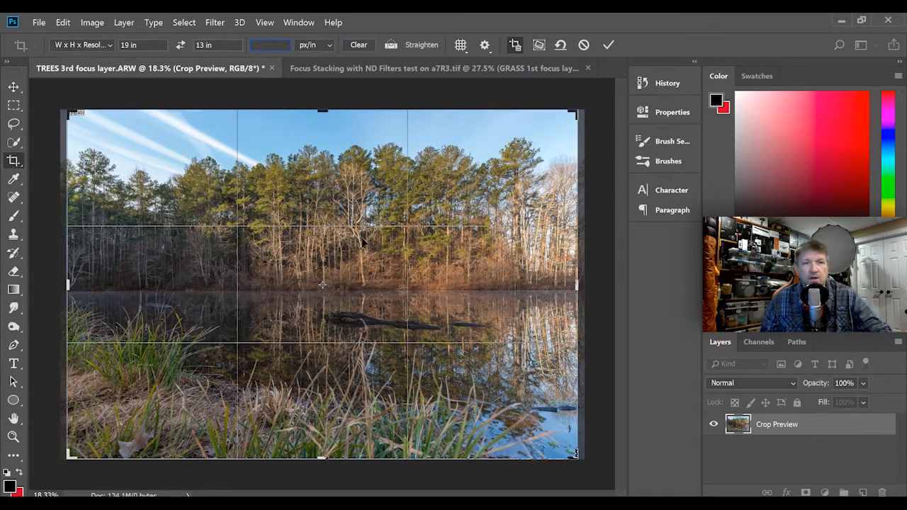
{"action": "left_click", "coordinate": [609, 46]}
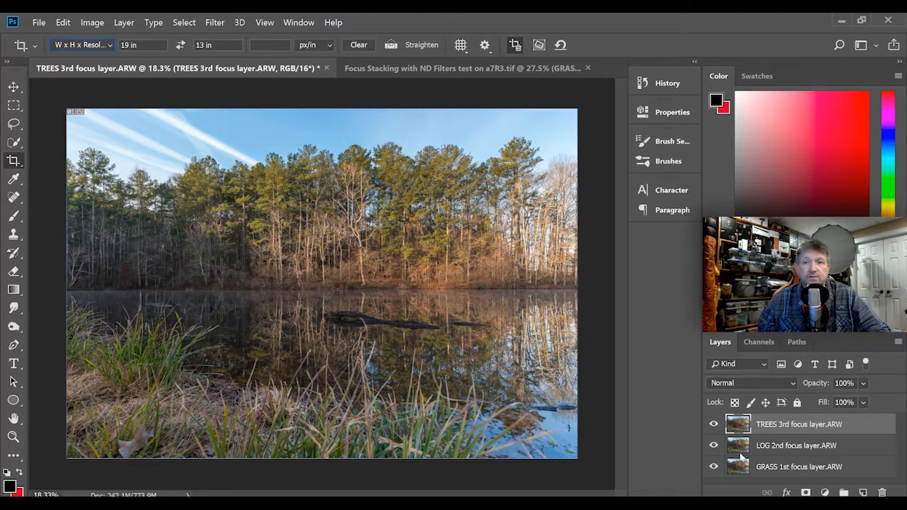
- Add a white layer mask to both the TREES 3rd focus layer and the LOG 2nd focus layer
{"action": "left_click", "coordinate": [760, 445]}
{"action": "left_click", "coordinate": [757, 429]}
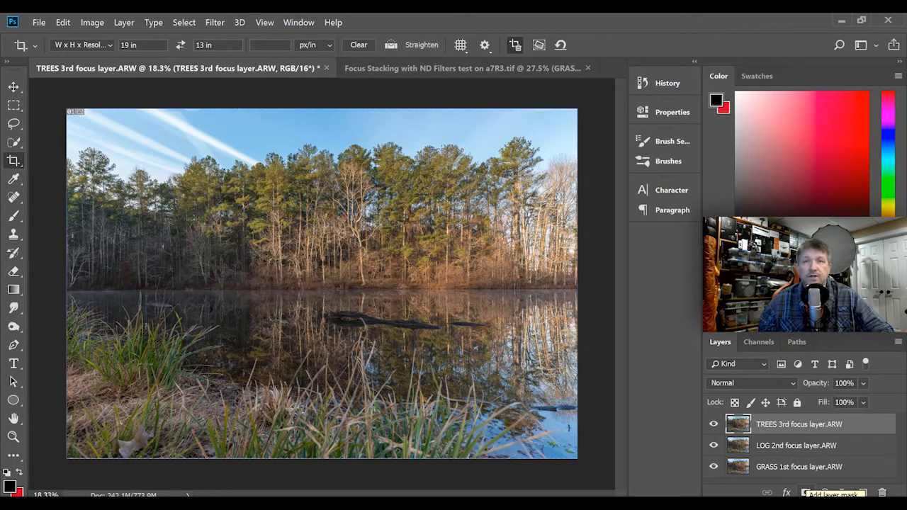
{"action": "left_click", "coordinate": [806, 492]}
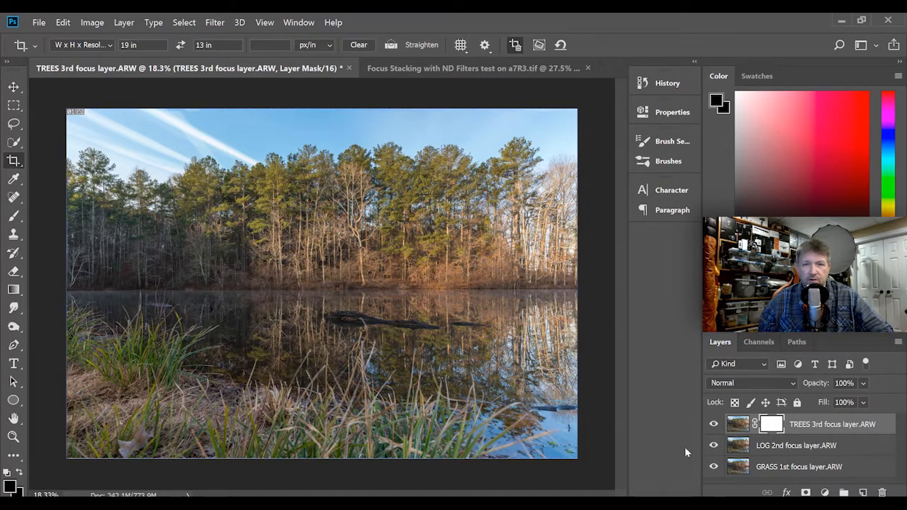
{"action": "left_click", "coordinate": [783, 447]}
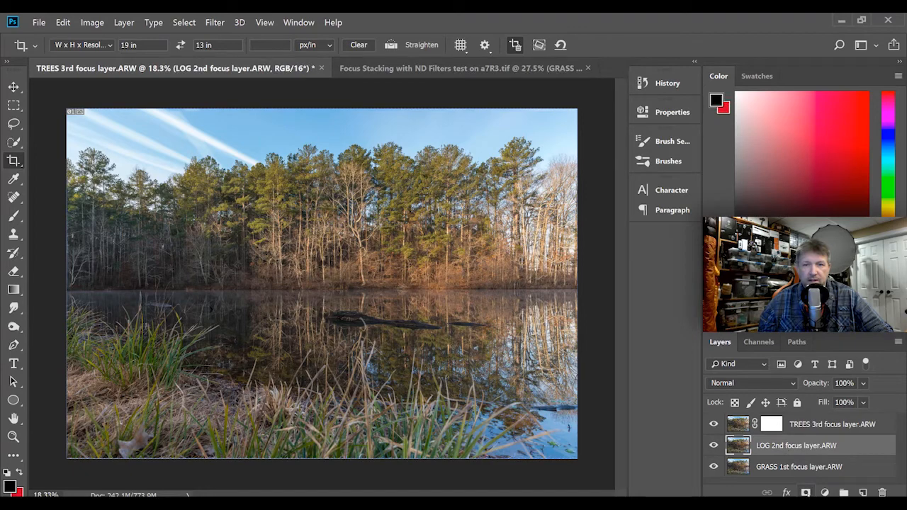
{"action": "left_click", "coordinate": [806, 492]}
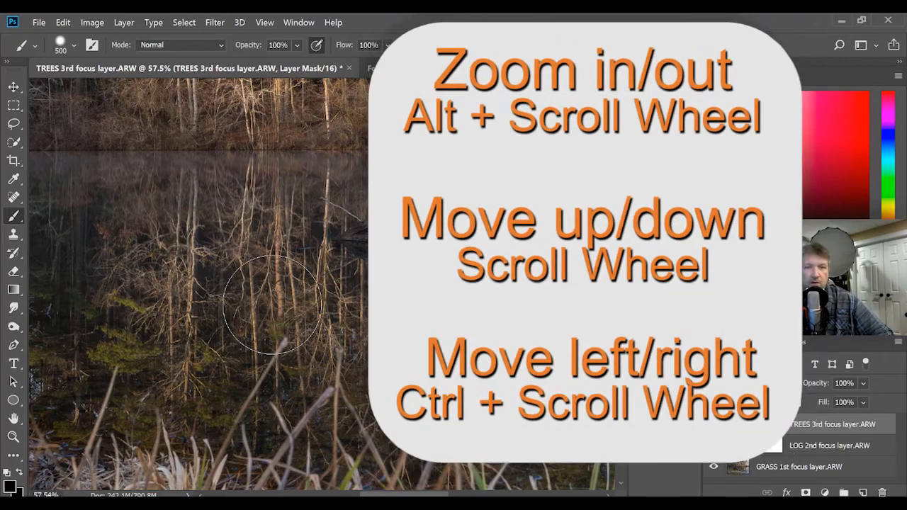
- Examine the water reflections and the far shoreline of the masked image up close
{"action": "scroll", "coordinate": [363, 285], "scroll_direction": "up", "scroll_amount": 2}
{"action": "scroll", "coordinate": [363, 285], "scroll_direction": "down", "scroll_amount": 3}
{"action": "scroll", "coordinate": [363, 285], "scroll_direction": "up", "scroll_amount": 3}
{"action": "scroll", "coordinate": [364, 285], "scroll_direction": "down", "scroll_amount": 2}
{"action": "scroll", "coordinate": [363, 285], "scroll_direction": "up", "scroll_amount": 2}
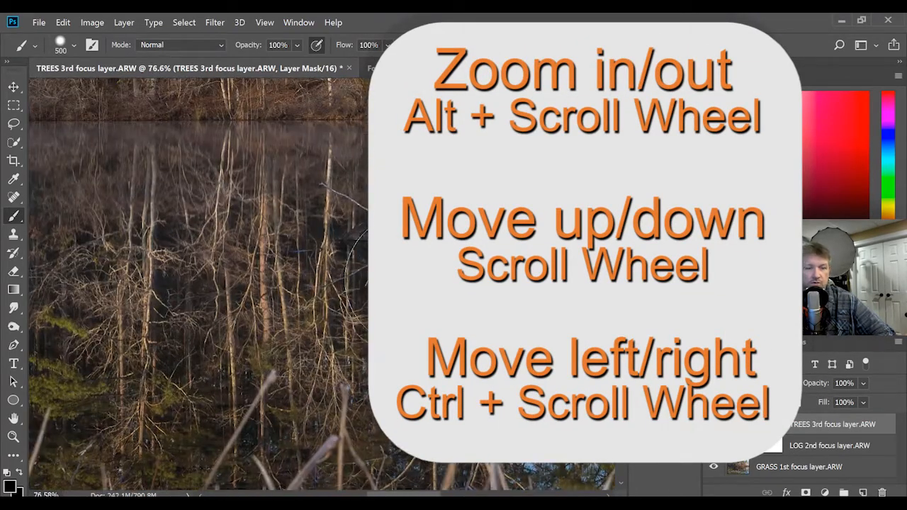
{"action": "scroll", "coordinate": [364, 285], "scroll_direction": "up", "scroll_amount": 5}
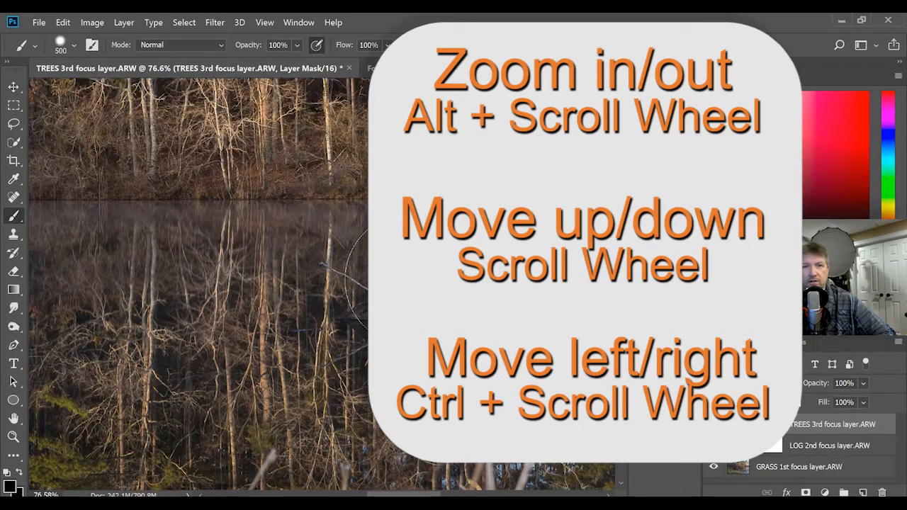
{"action": "scroll", "coordinate": [364, 285], "scroll_direction": "down", "scroll_amount": 3}
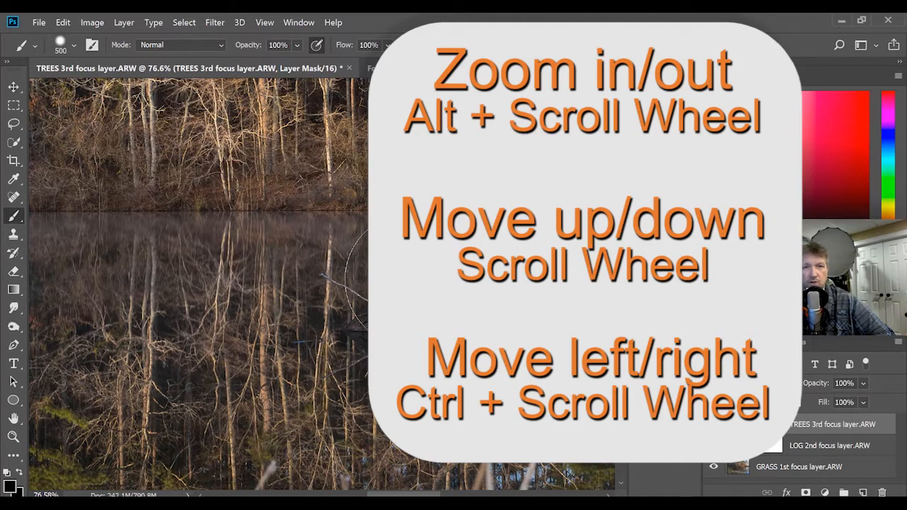
{"action": "scroll", "coordinate": [479, 280], "scroll_direction": "right", "scroll_amount": 4}
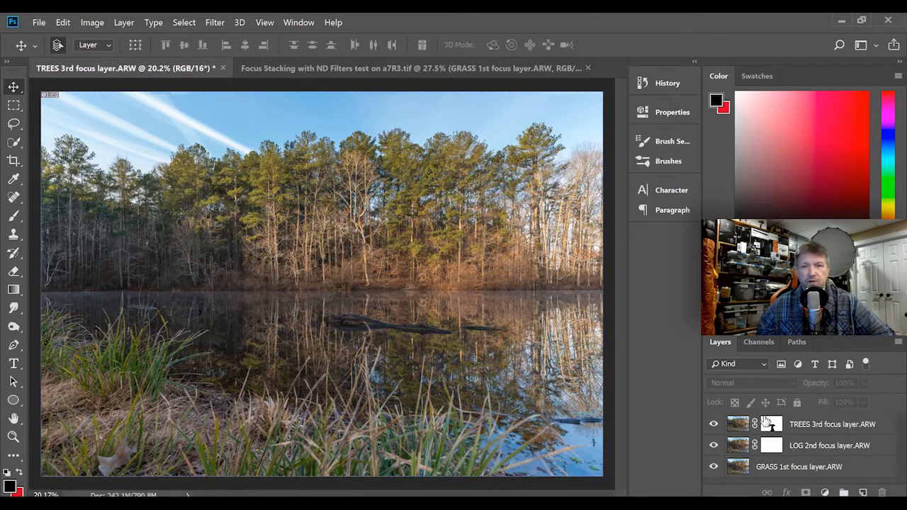
- Activate the TREES 3rd focus layer's mask and set up the Brush tool with a size of 1000 px
{"action": "left_click", "coordinate": [773, 424]}
{"action": "key", "text": "c"}
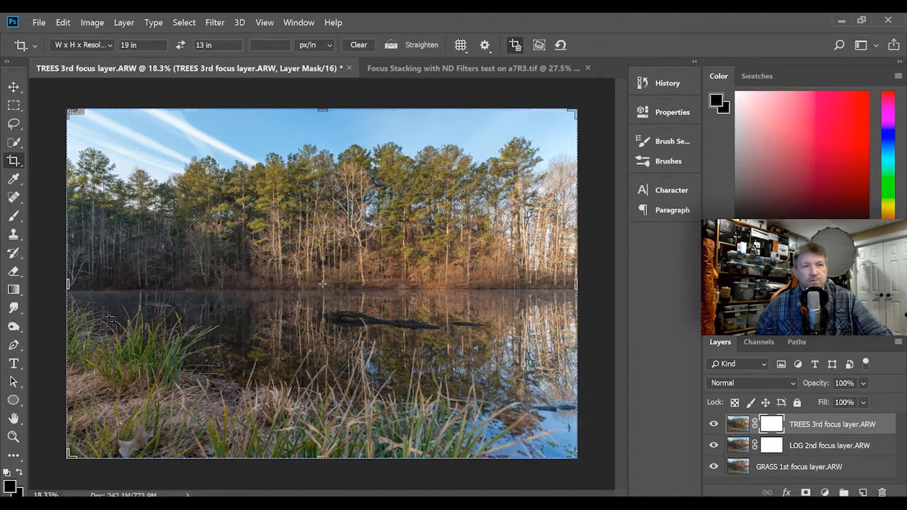
{"action": "key", "text": "v"}
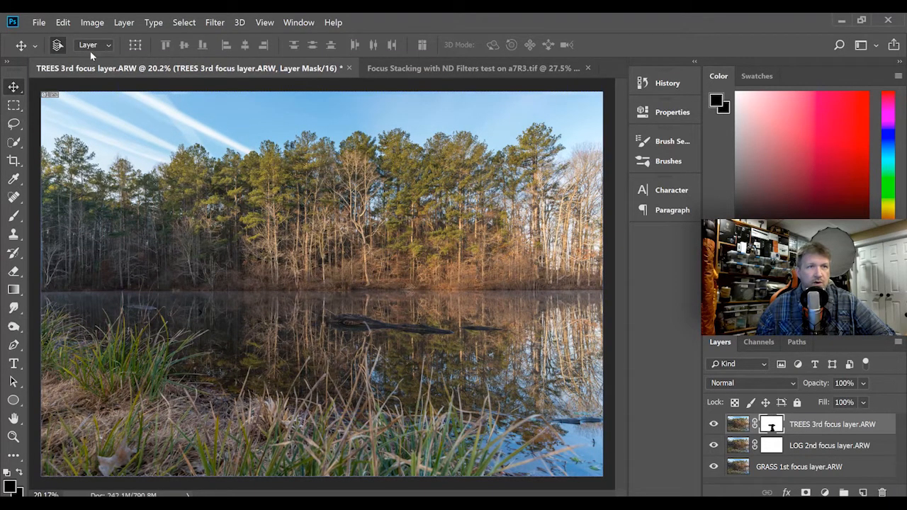
{"action": "left_click", "coordinate": [13, 215]}
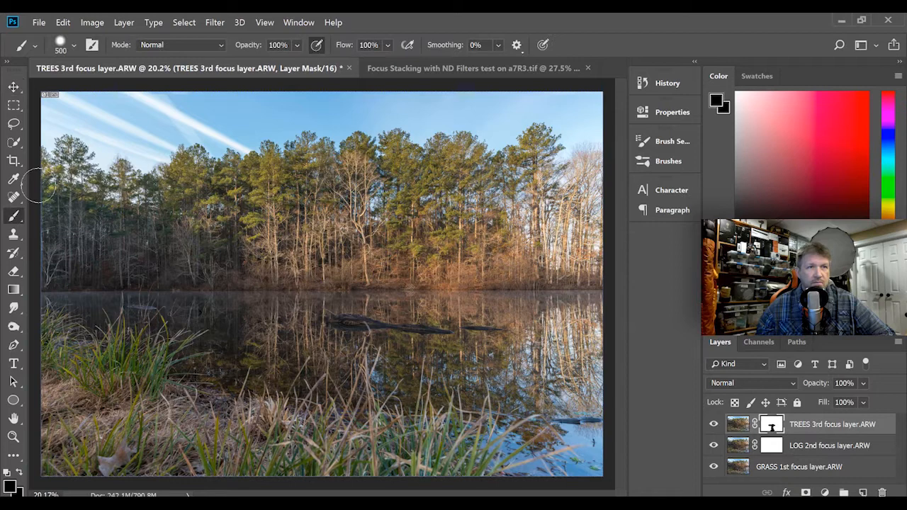
{"action": "left_click", "coordinate": [65, 51]}
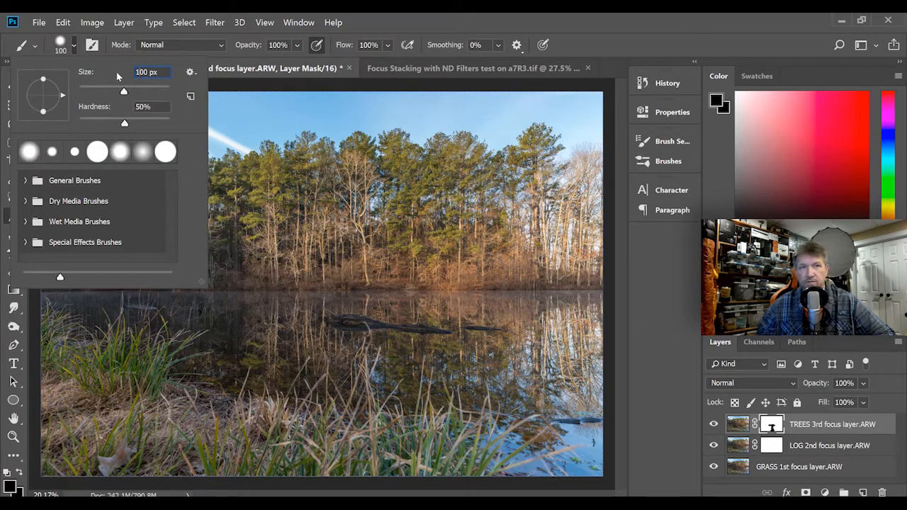
{"action": "key", "text": "Return"}
{"action": "left_click", "coordinate": [74, 45]}
{"action": "type", "text": "1000"}
{"action": "key", "text": "Return"}
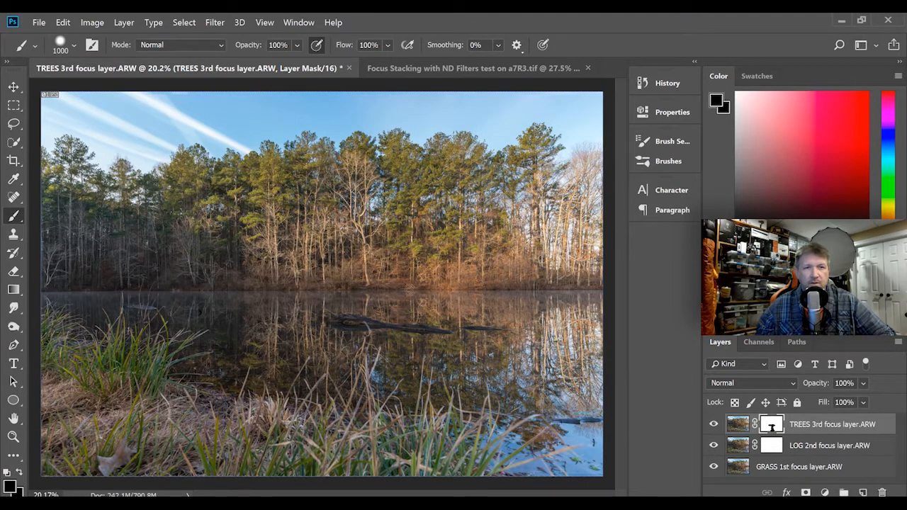
- Paint black on the TREES layer mask over the foreground grass, the log and the water, staying below the far shoreline
{"action": "mouse_move", "coordinate": [426, 345]}
{"action": "left_mouse_down"}
{"action": "mouse_move", "coordinate": [583, 349]}
{"action": "mouse_move", "coordinate": [593, 358]}
{"action": "left_mouse_up"}
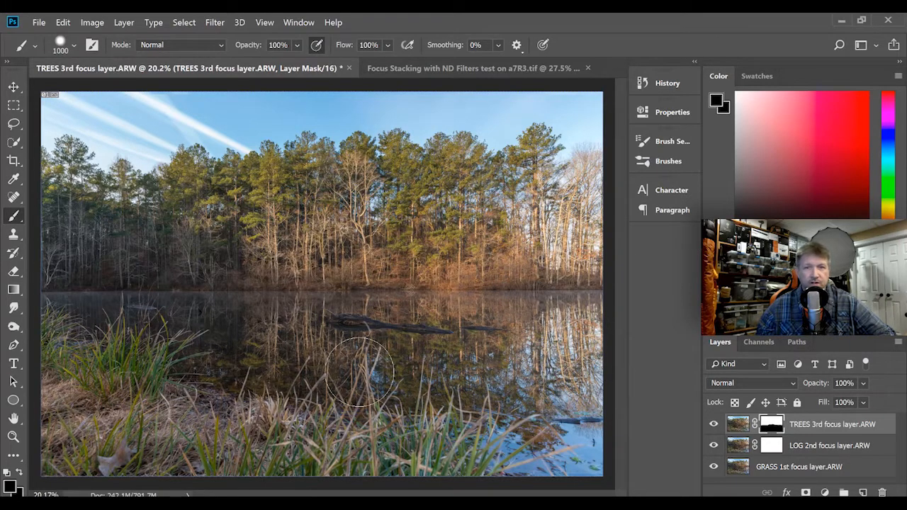
{"action": "scroll", "coordinate": [274, 345], "scroll_direction": "up", "scroll_amount": 5}
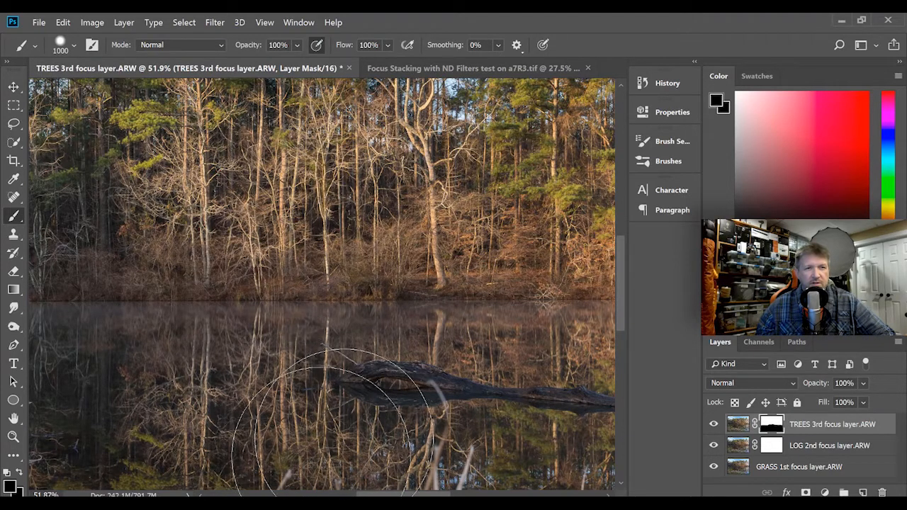
{"action": "scroll", "coordinate": [323, 287], "scroll_direction": "left", "scroll_amount": 5}
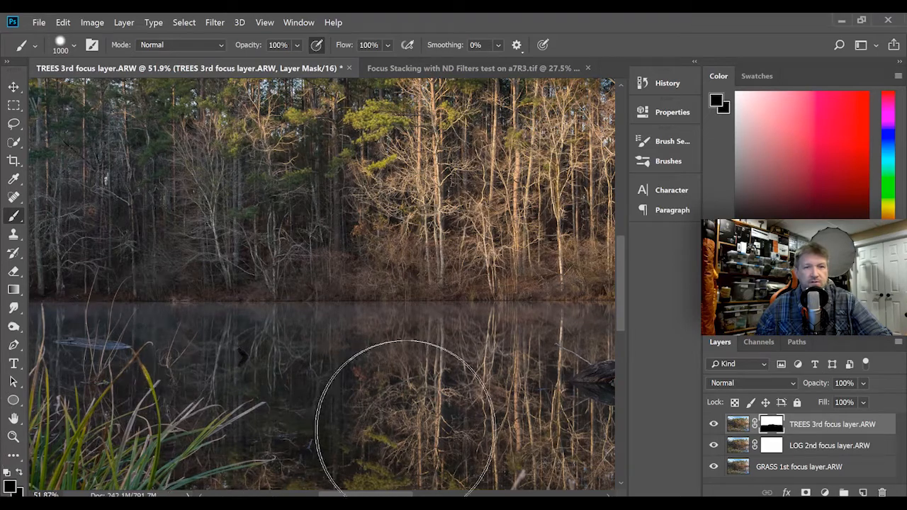
{"action": "scroll", "coordinate": [319, 457], "scroll_direction": "left", "scroll_amount": 5}
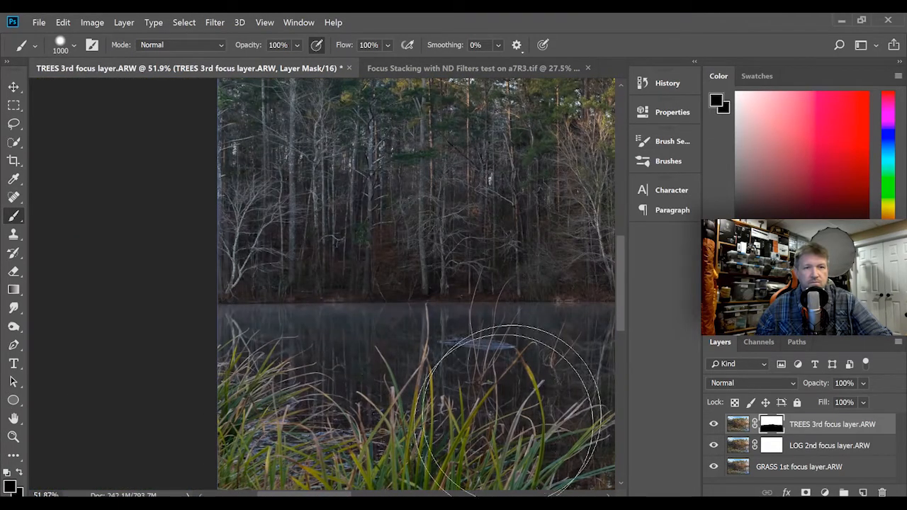
{"action": "scroll", "coordinate": [354, 440], "scroll_direction": "right", "scroll_amount": 10}
{"action": "scroll", "coordinate": [486, 364], "scroll_direction": "left", "scroll_amount": 10}
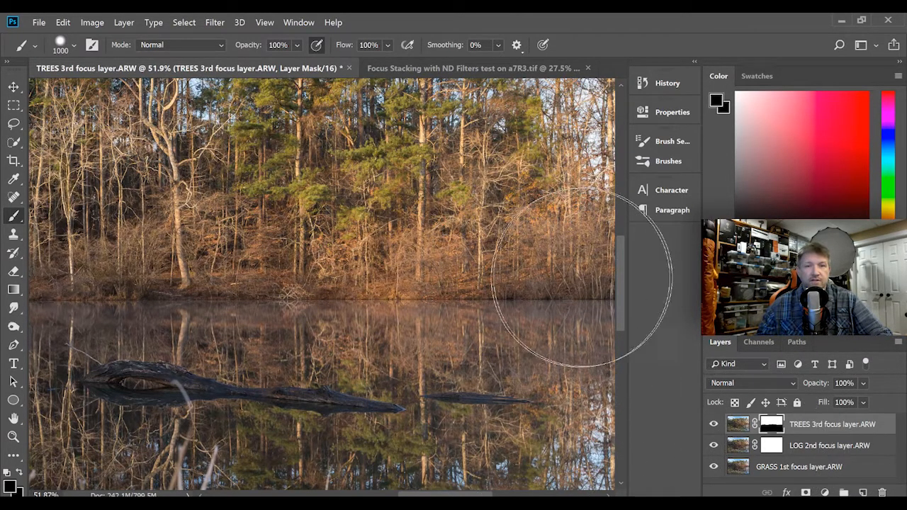
{"action": "scroll", "coordinate": [617, 277], "scroll_direction": "down", "scroll_amount": 5}
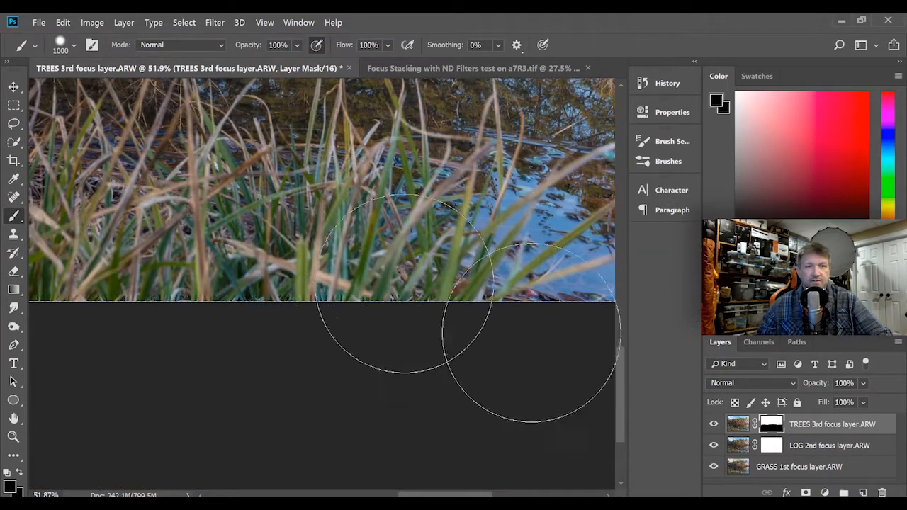
{"action": "scroll", "coordinate": [614, 388], "scroll_direction": "up", "scroll_amount": 5}
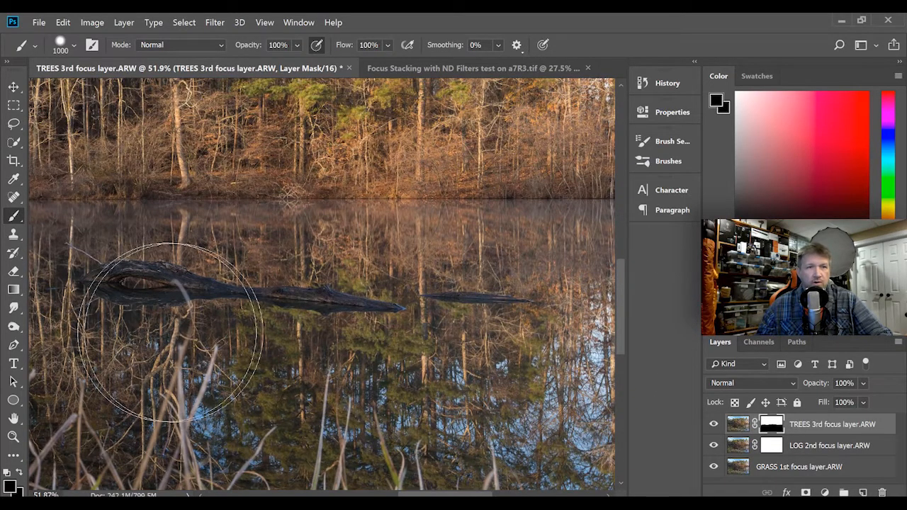
{"action": "left_click_drag", "start_coordinate": [611, 339], "coordinate": [730, 394]}
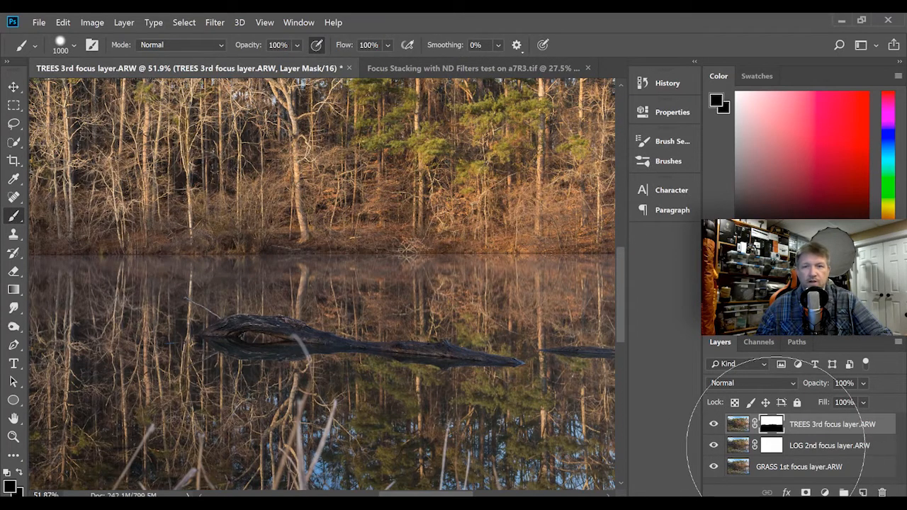
- Activate the LOG 2nd focus layer's mask and hide the TREES and LOG layers so only the GRASS layer shows
{"action": "left_click", "coordinate": [774, 445]}
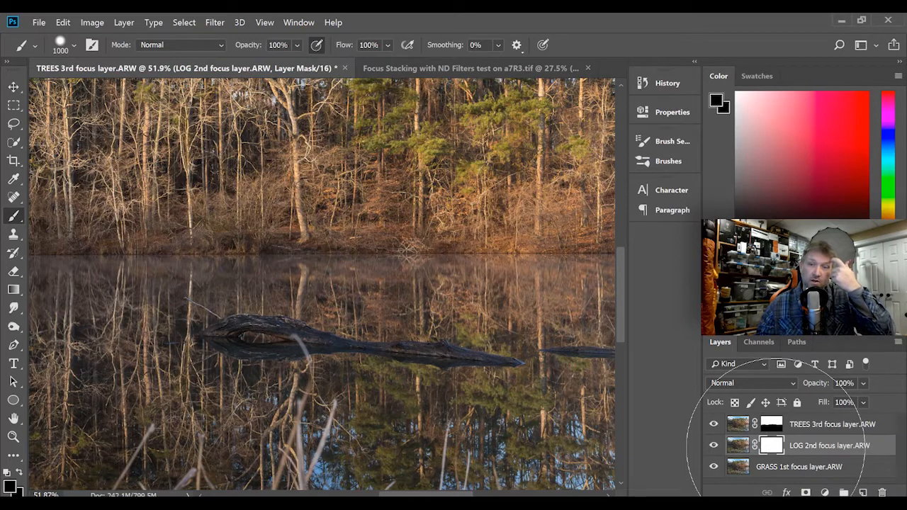
{"action": "key", "text": "ctrl+0"}
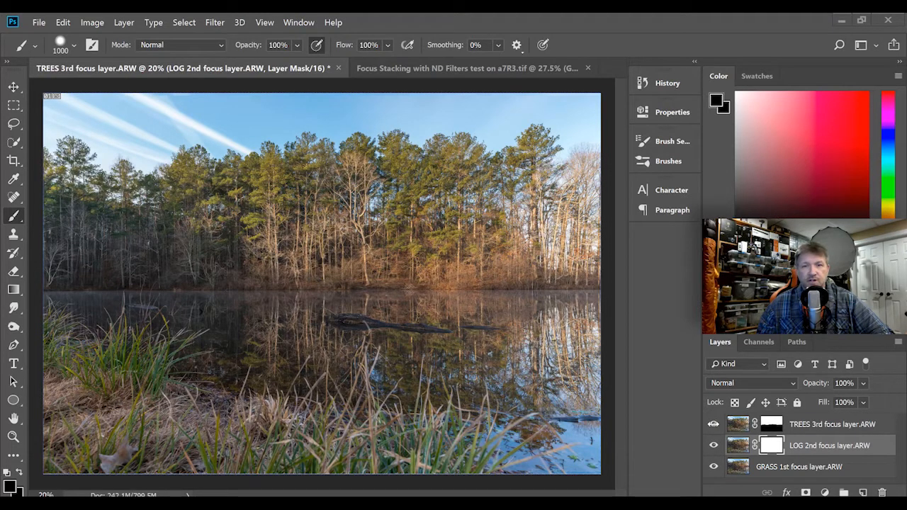
{"action": "left_click", "coordinate": [714, 425]}
{"action": "left_click", "coordinate": [715, 446]}
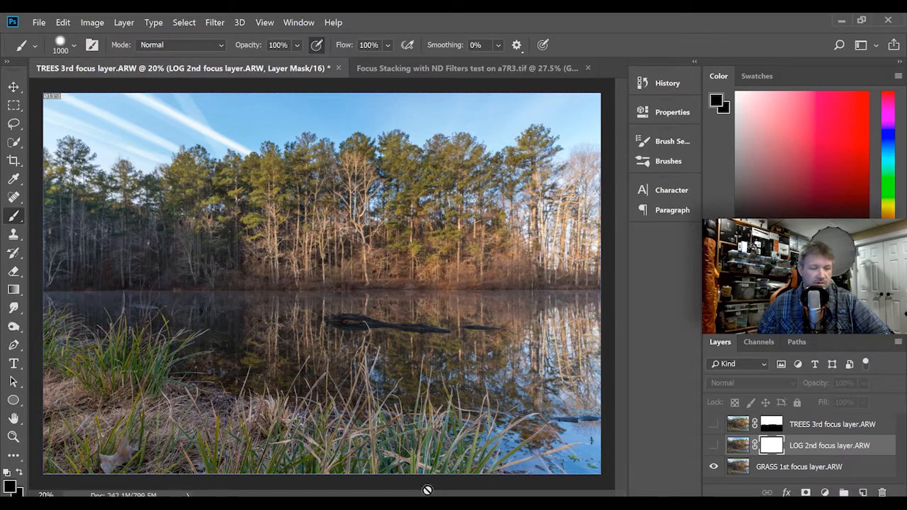
- Examine the sharpness of the GRASS layer's foreground blades up close, from the water's edge down to the image's lower border
{"action": "scroll", "coordinate": [321, 449], "scroll_direction": "up", "scroll_amount": 2}
{"action": "scroll", "coordinate": [349, 462], "scroll_direction": "up", "scroll_amount": 4}
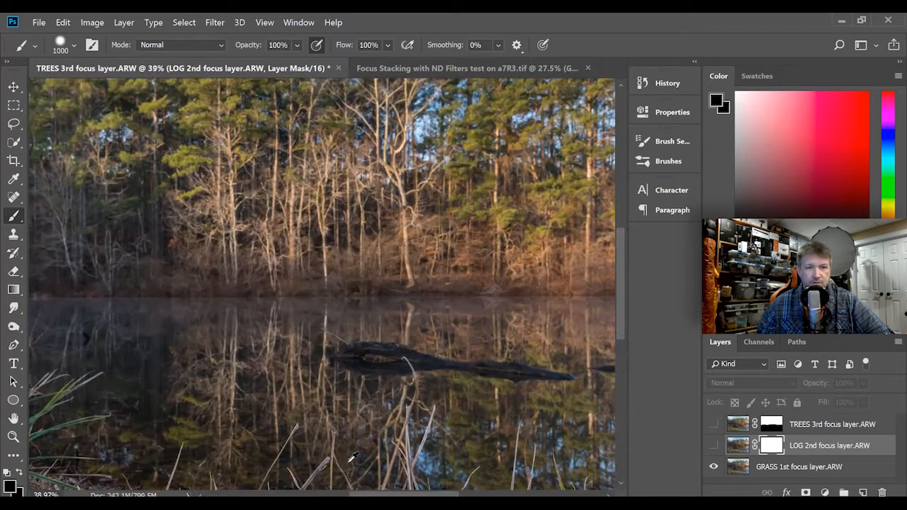
{"action": "scroll", "coordinate": [367, 417], "scroll_direction": "down", "scroll_amount": 6}
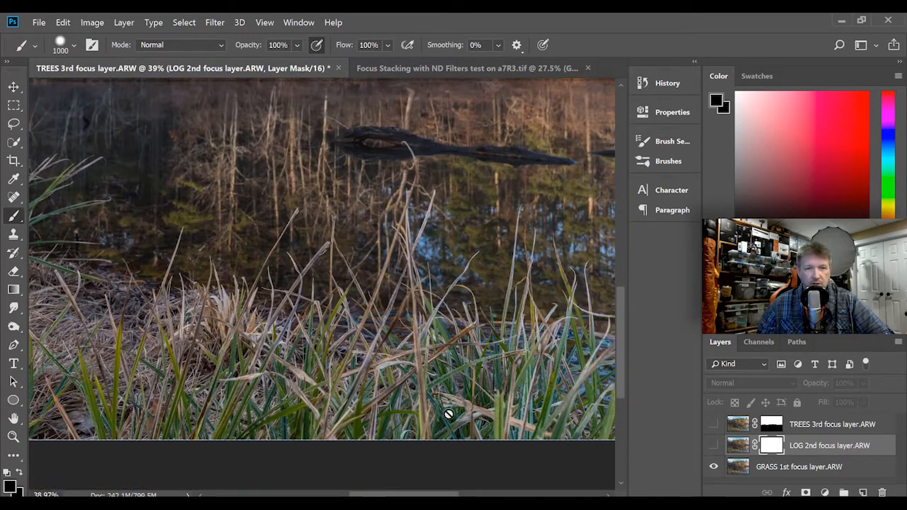
{"action": "scroll", "coordinate": [485, 417], "scroll_direction": "up", "scroll_amount": 6}
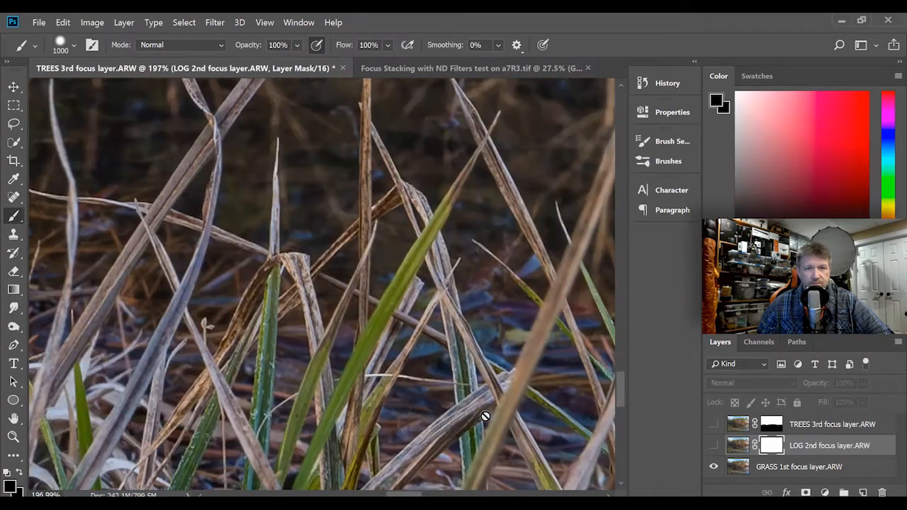
{"action": "scroll", "coordinate": [477, 413], "scroll_direction": "down", "scroll_amount": 1}
{"action": "scroll", "coordinate": [476, 414], "scroll_direction": "up", "scroll_amount": 5}
{"action": "scroll", "coordinate": [475, 413], "scroll_direction": "down", "scroll_amount": 6}
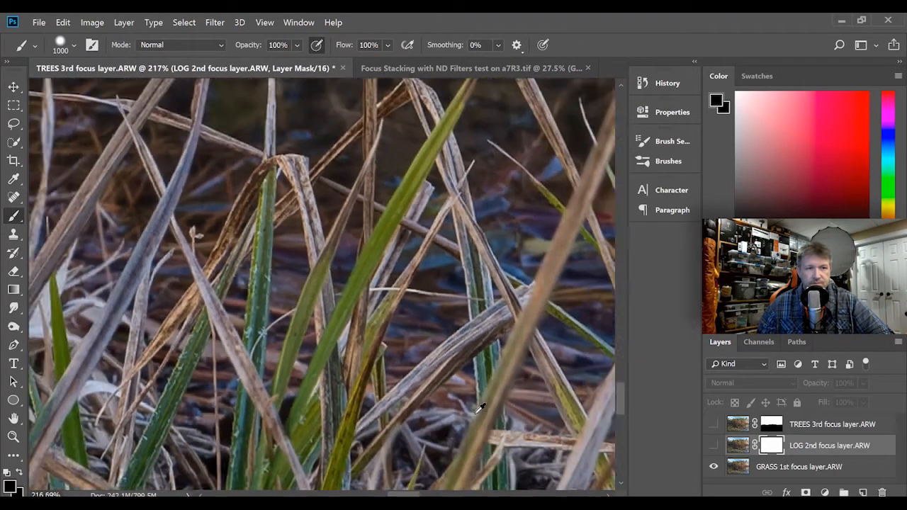
{"action": "scroll", "coordinate": [477, 407], "scroll_direction": "down", "scroll_amount": 2}
{"action": "scroll", "coordinate": [473, 409], "scroll_direction": "down", "scroll_amount": 1}
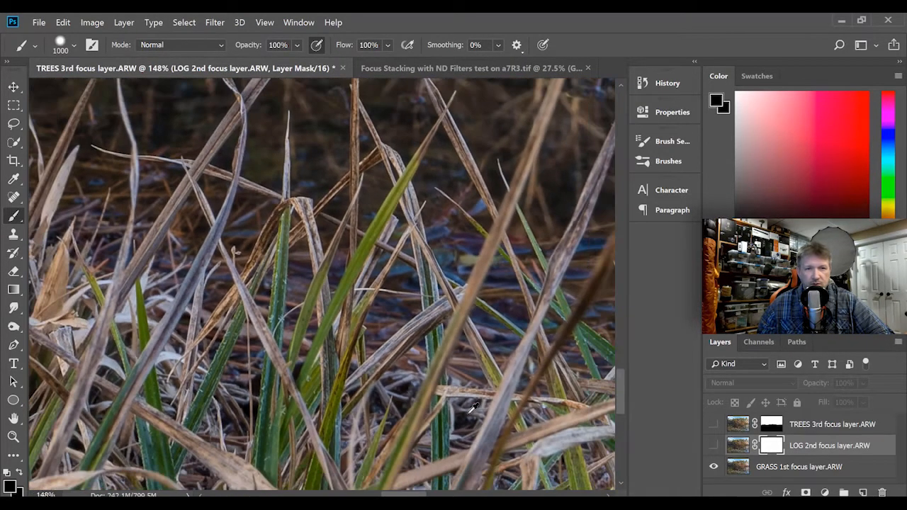
{"action": "scroll", "coordinate": [469, 428], "scroll_direction": "down", "scroll_amount": 5}
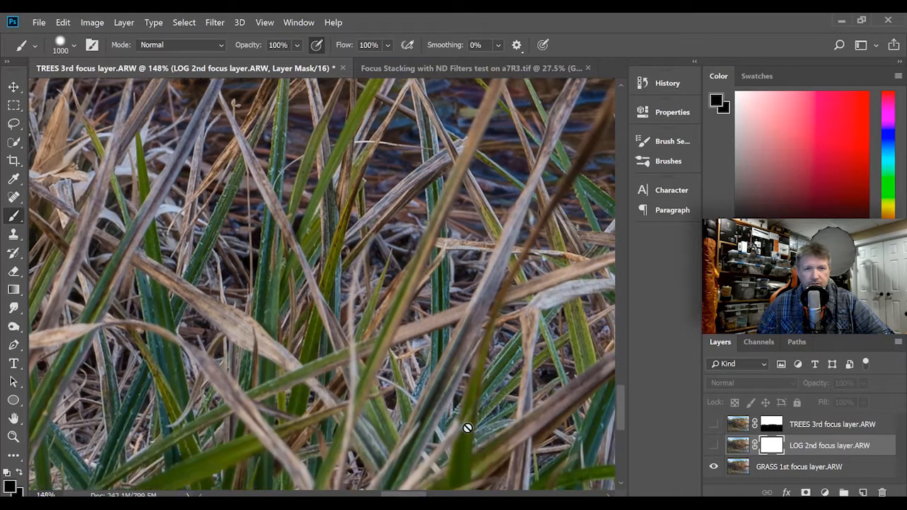
{"action": "scroll", "coordinate": [459, 425], "scroll_direction": "down", "scroll_amount": 1}
{"action": "scroll", "coordinate": [458, 424], "scroll_direction": "right", "scroll_amount": 5}
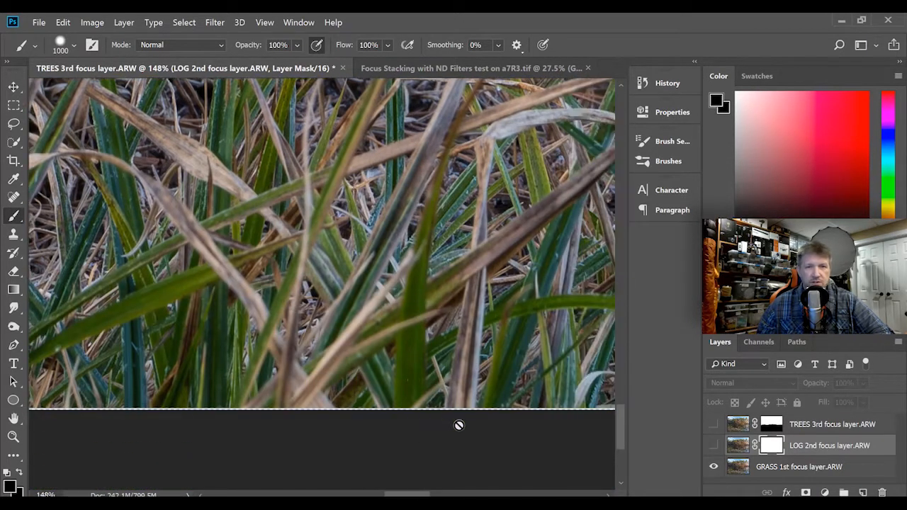
{"action": "scroll", "coordinate": [458, 430], "scroll_direction": "right", "scroll_amount": 6}
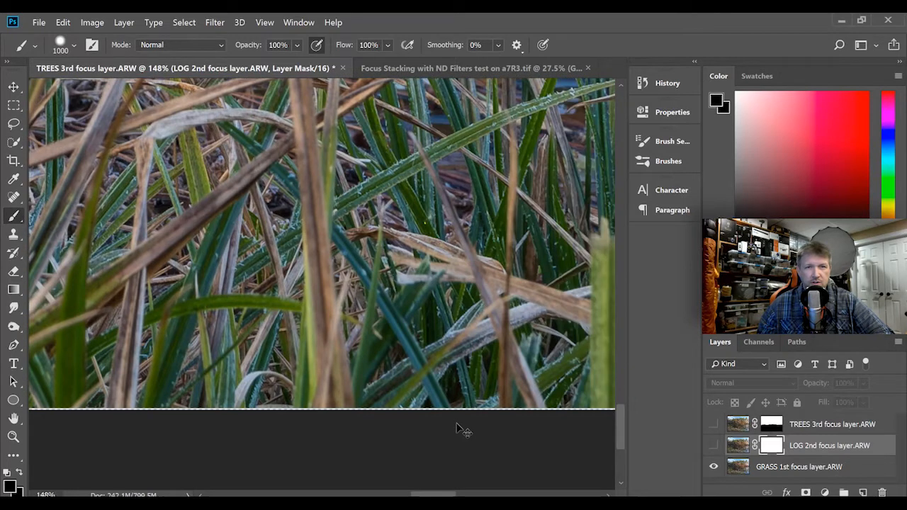
- Examine the focus of the dry grass and the green clump on the left bank of the GRASS layer
{"action": "scroll", "coordinate": [457, 430], "scroll_direction": "right", "scroll_amount": 2}
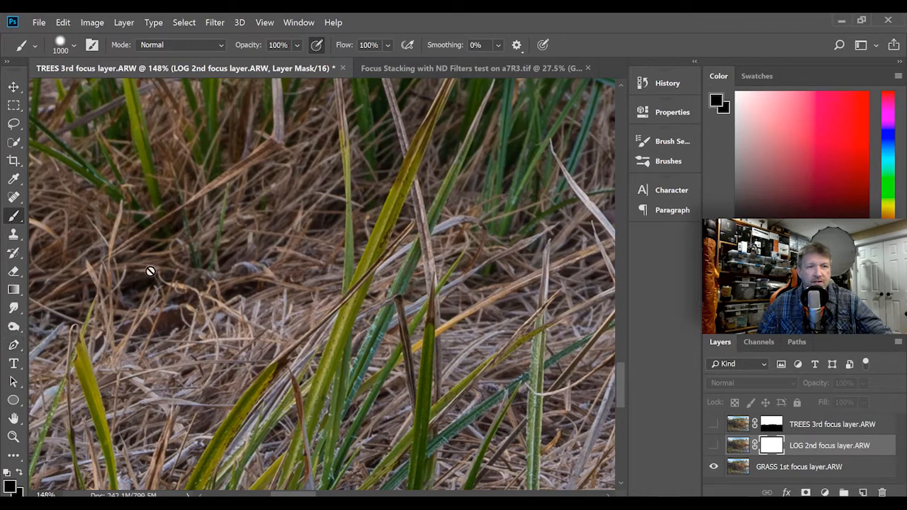
{"action": "scroll", "coordinate": [274, 284], "scroll_direction": "up", "scroll_amount": 2}
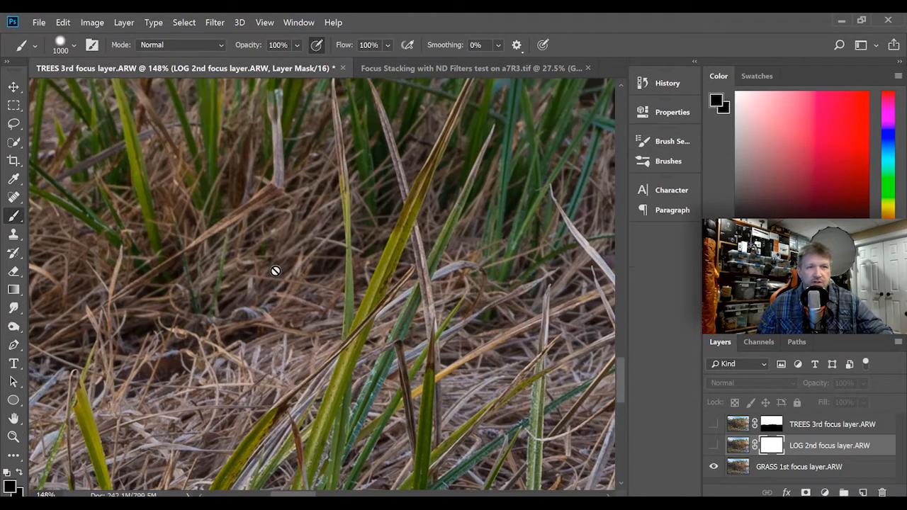
{"action": "scroll", "coordinate": [275, 271], "scroll_direction": "up", "scroll_amount": 6}
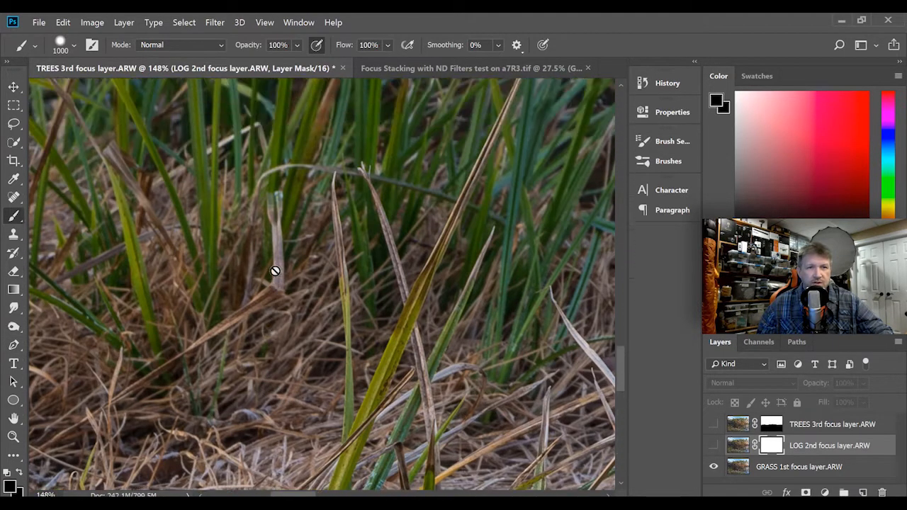
{"action": "scroll", "coordinate": [275, 270], "scroll_direction": "down", "scroll_amount": 6}
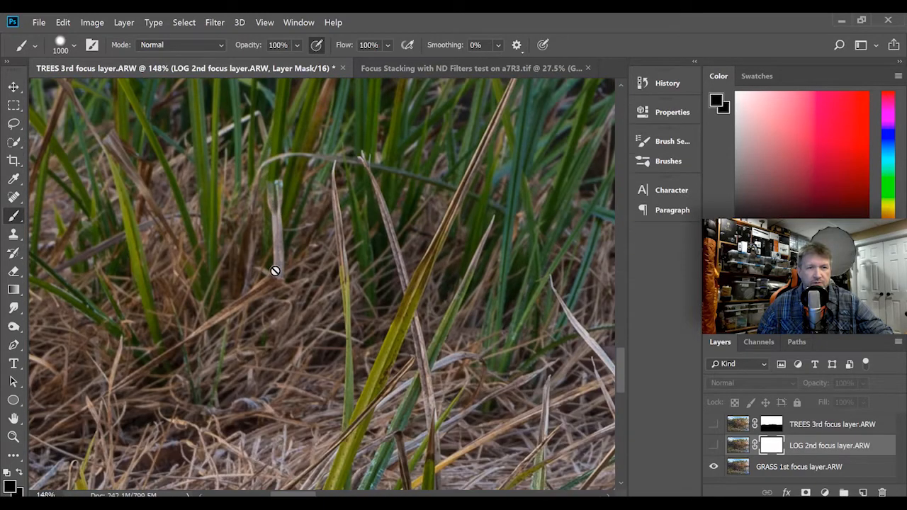
{"action": "scroll", "coordinate": [275, 271], "scroll_direction": "down", "scroll_amount": 2}
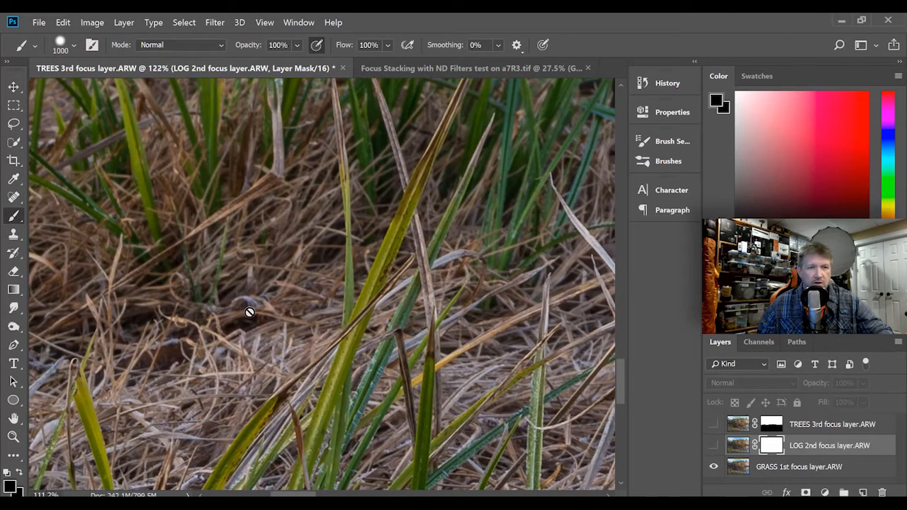
{"action": "scroll", "coordinate": [250, 311], "scroll_direction": "down", "scroll_amount": 5}
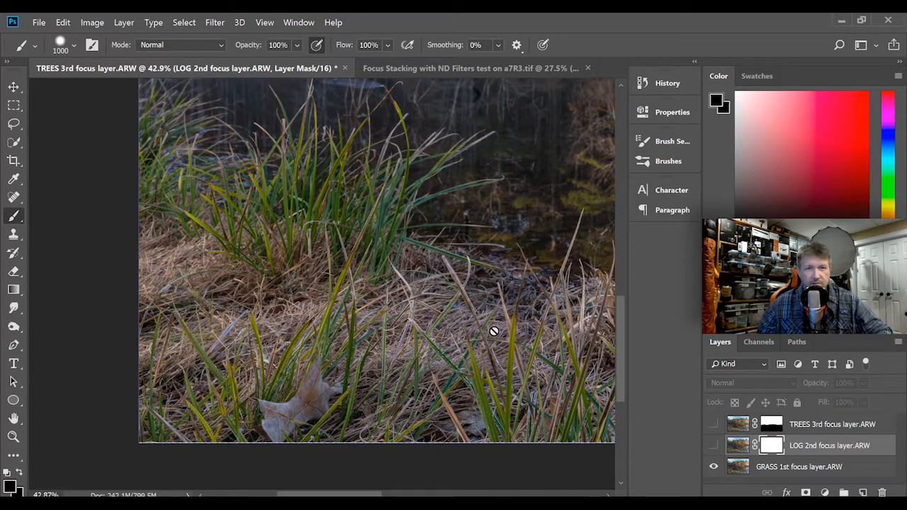
{"action": "scroll", "coordinate": [496, 327], "scroll_direction": "down", "scroll_amount": 2}
{"action": "scroll", "coordinate": [457, 304], "scroll_direction": "up", "scroll_amount": 4}
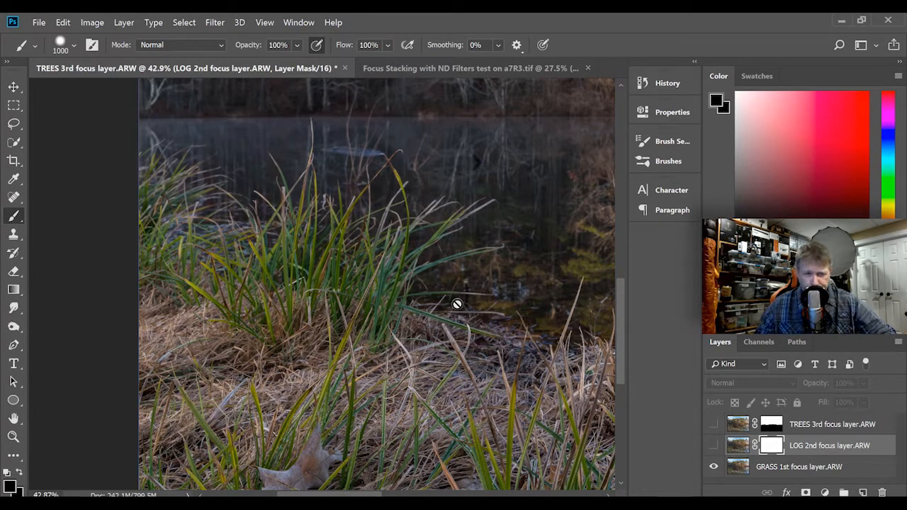
- Compare the focus of the tall grass tips with the water reflections and log behind them on the GRASS layer
{"action": "scroll", "coordinate": [370, 262], "scroll_direction": "up", "scroll_amount": 1}
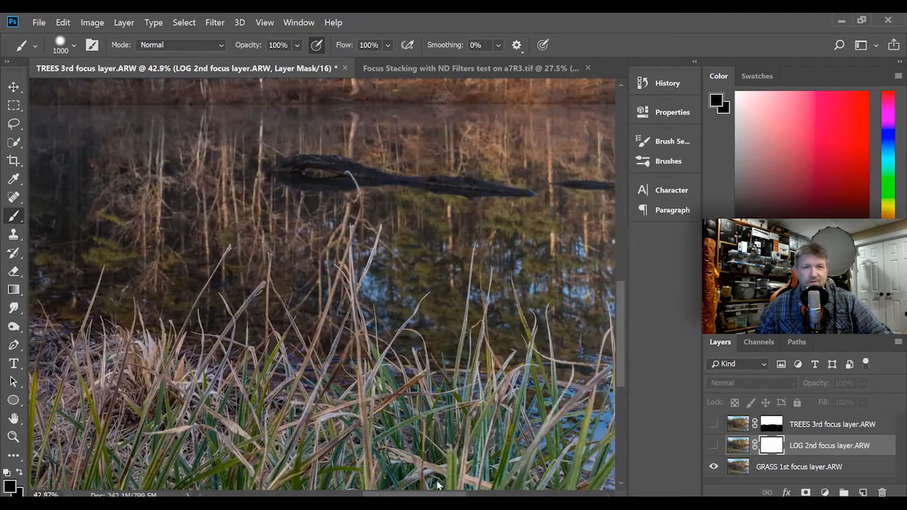
{"action": "left_click_drag", "start_coordinate": [437, 483], "coordinate": [460, 481]}
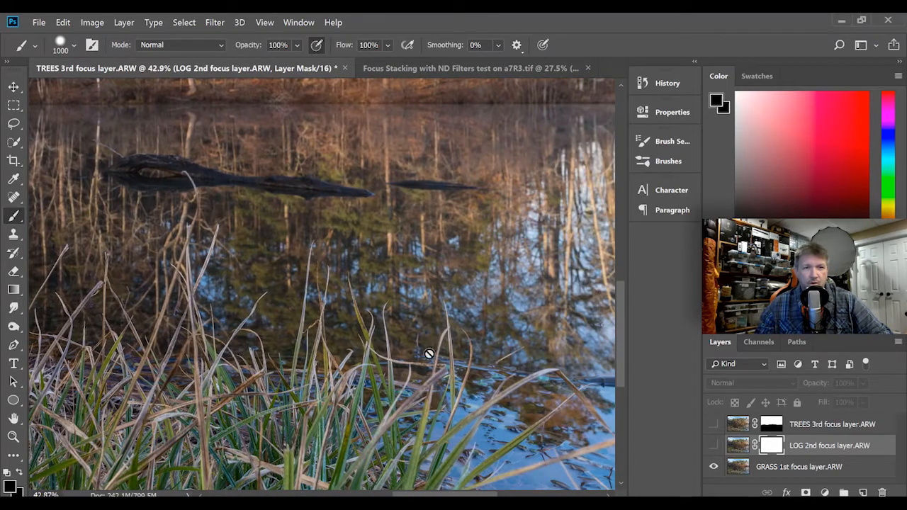
{"action": "scroll", "coordinate": [362, 345], "scroll_direction": "up", "scroll_amount": 4}
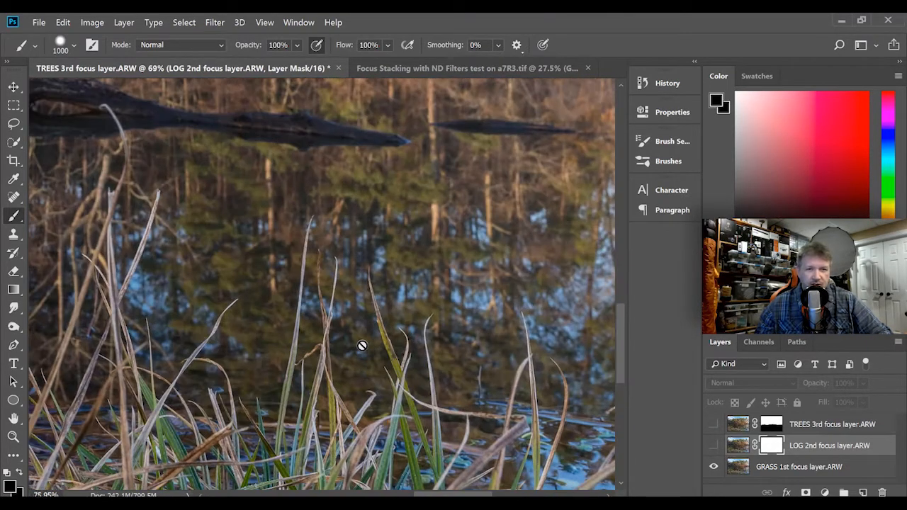
{"action": "scroll", "coordinate": [461, 428], "scroll_direction": "down", "scroll_amount": 5}
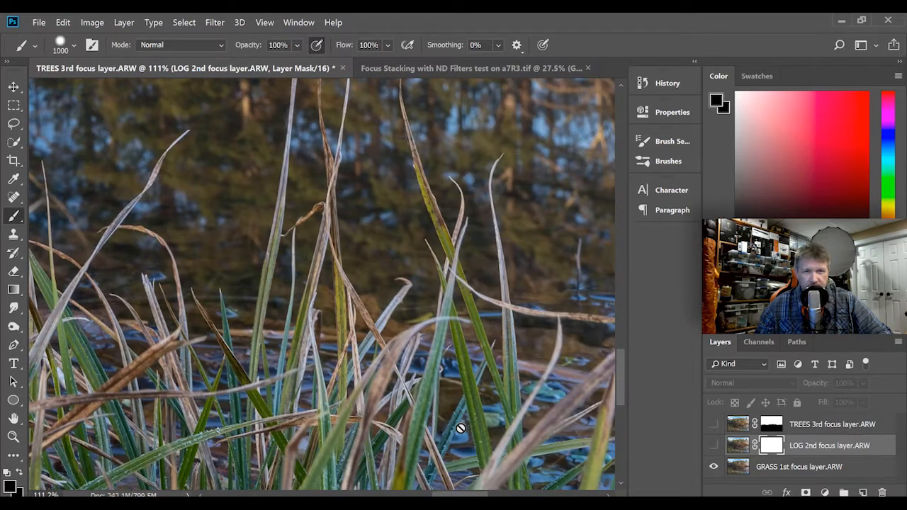
- Show the LOG 2nd focus and TREES 3rd focus layers again and compare the foreground grass with the GRASS layer alone
{"action": "scroll", "coordinate": [461, 428], "scroll_direction": "down", "scroll_amount": 2}
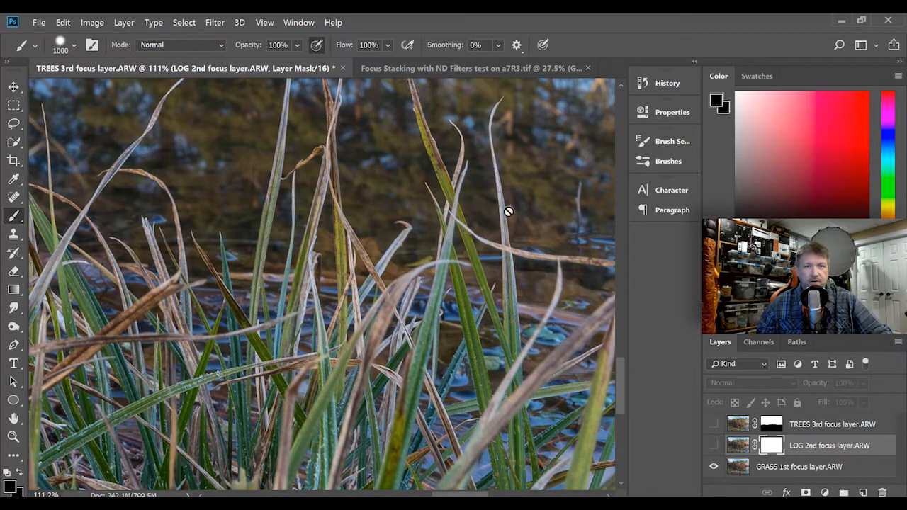
{"action": "scroll", "coordinate": [551, 253], "scroll_direction": "up", "scroll_amount": 3}
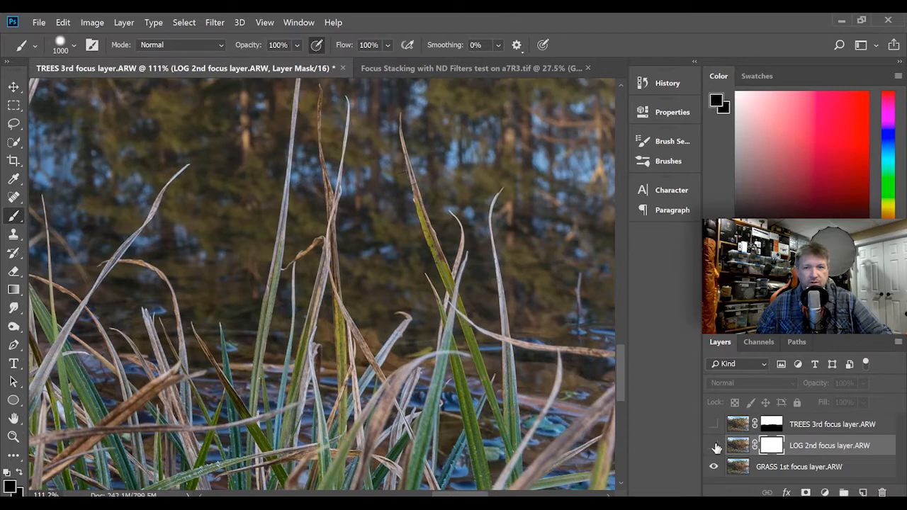
{"action": "left_click", "coordinate": [715, 446]}
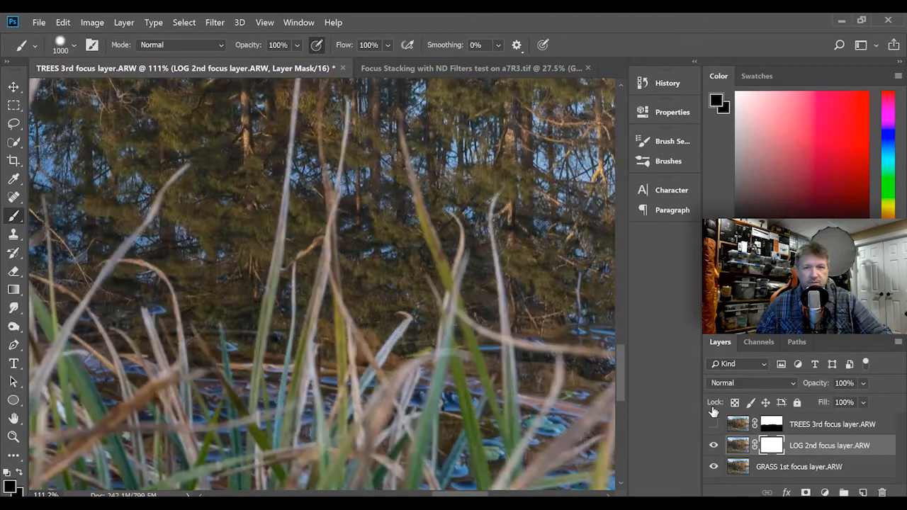
{"action": "scroll", "coordinate": [418, 443], "scroll_direction": "down", "scroll_amount": 3}
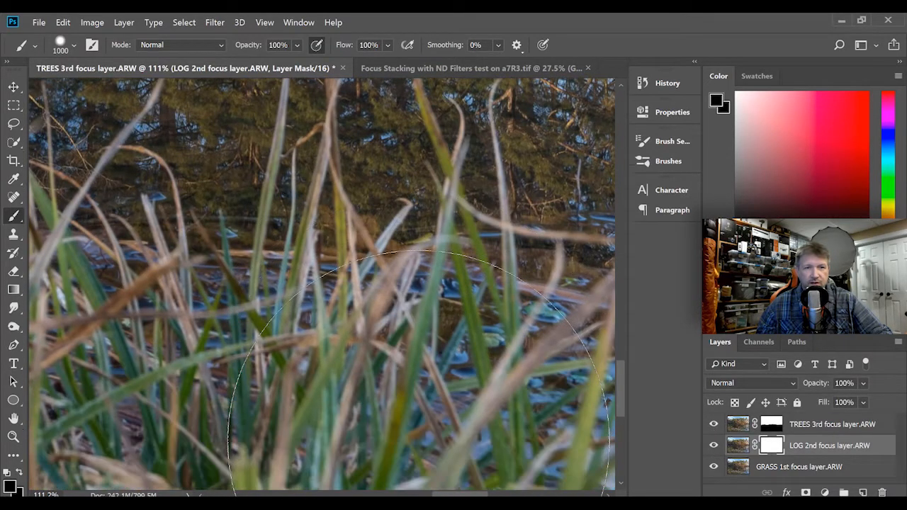
{"action": "scroll", "coordinate": [418, 443], "scroll_direction": "down", "scroll_amount": 1}
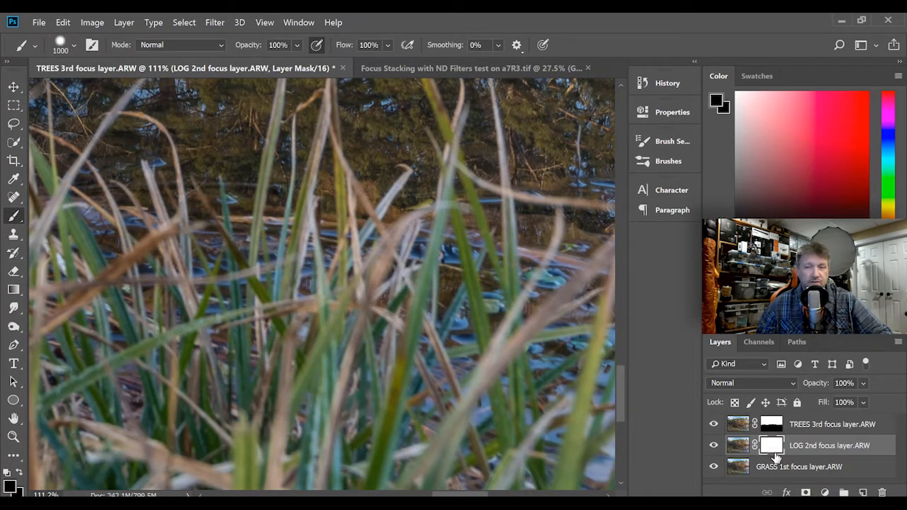
- Try painting black directly on the LOG layer's image instead of its mask over the foreground grass, and undo it
{"action": "left_click", "coordinate": [735, 446]}
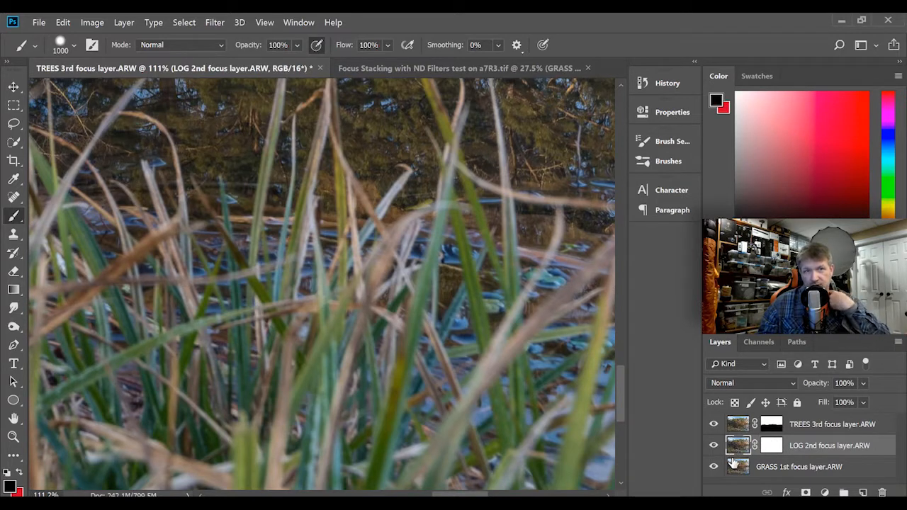
{"action": "mouse_move", "coordinate": [468, 425]}
{"action": "left_mouse_down"}
{"action": "mouse_move", "coordinate": [322, 444]}
{"action": "mouse_move", "coordinate": [360, 433]}
{"action": "mouse_move", "coordinate": [207, 441]}
{"action": "mouse_move", "coordinate": [310, 437]}
{"action": "mouse_move", "coordinate": [283, 441]}
{"action": "mouse_move", "coordinate": [360, 465]}
{"action": "mouse_move", "coordinate": [263, 427]}
{"action": "mouse_move", "coordinate": [250, 444]}
{"action": "mouse_move", "coordinate": [193, 463]}
{"action": "mouse_move", "coordinate": [255, 462]}
{"action": "mouse_move", "coordinate": [230, 437]}
{"action": "mouse_move", "coordinate": [282, 448]}
{"action": "mouse_move", "coordinate": [409, 448]}
{"action": "mouse_move", "coordinate": [358, 436]}
{"action": "left_mouse_up"}
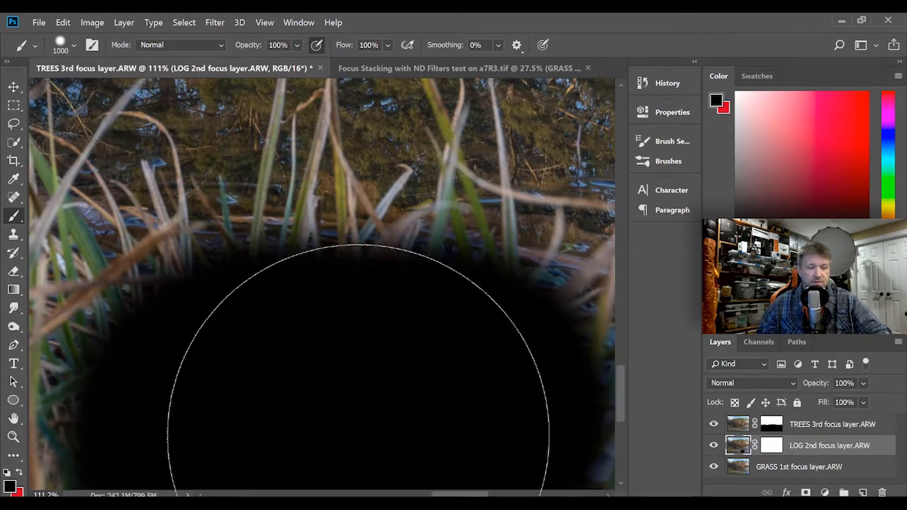
{"action": "left_click_drag", "start_coordinate": [358, 436], "coordinate": [365, 433]}
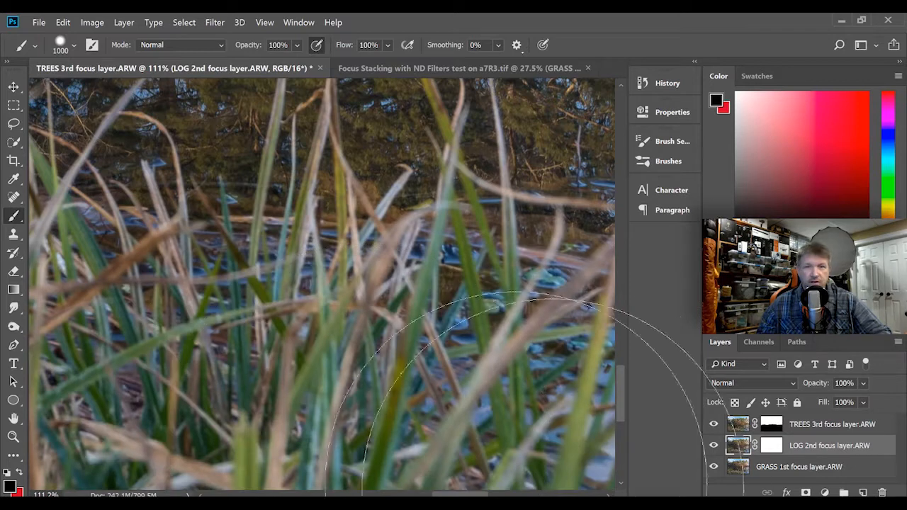
- Paint black on the LOG layer's mask over the foreground grass, its tall tips and the blades beside the lily pads
{"action": "left_click", "coordinate": [773, 446]}
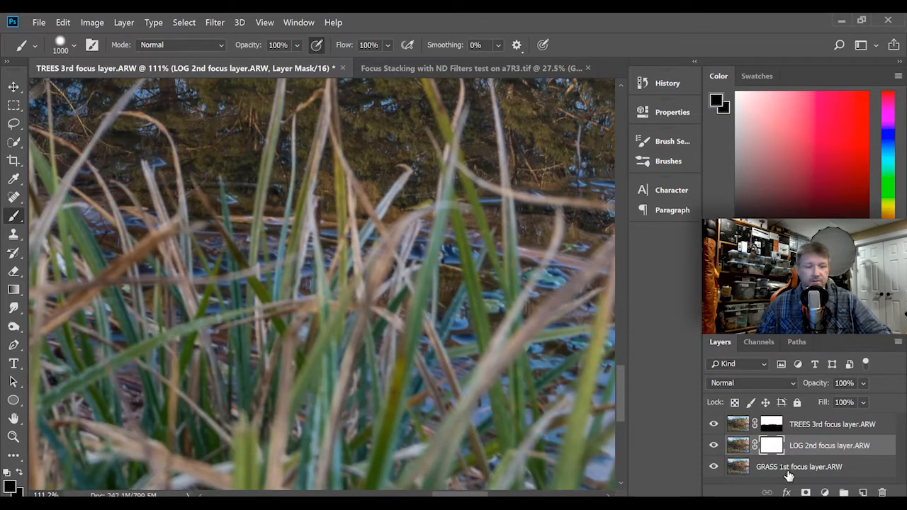
{"action": "left_click", "coordinate": [432, 466]}
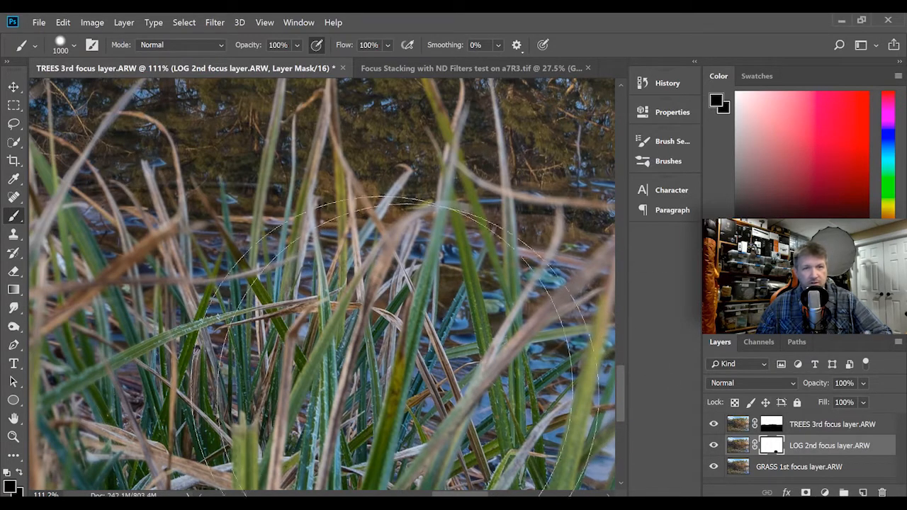
{"action": "scroll", "coordinate": [358, 376], "scroll_direction": "up", "scroll_amount": 5}
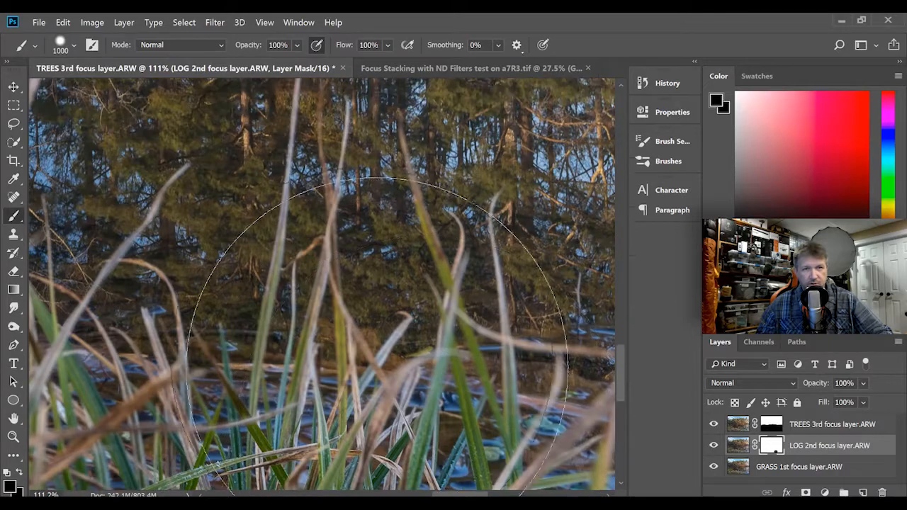
{"action": "mouse_move", "coordinate": [377, 369]}
{"action": "left_mouse_down"}
{"action": "mouse_move", "coordinate": [305, 262]}
{"action": "mouse_move", "coordinate": [305, 245]}
{"action": "mouse_move", "coordinate": [331, 284]}
{"action": "mouse_move", "coordinate": [314, 273]}
{"action": "mouse_move", "coordinate": [304, 263]}
{"action": "mouse_move", "coordinate": [385, 304]}
{"action": "mouse_move", "coordinate": [431, 291]}
{"action": "mouse_move", "coordinate": [416, 253]}
{"action": "mouse_move", "coordinate": [243, 253]}
{"action": "mouse_move", "coordinate": [234, 263]}
{"action": "mouse_move", "coordinate": [432, 270]}
{"action": "mouse_move", "coordinate": [408, 482]}
{"action": "left_mouse_up"}
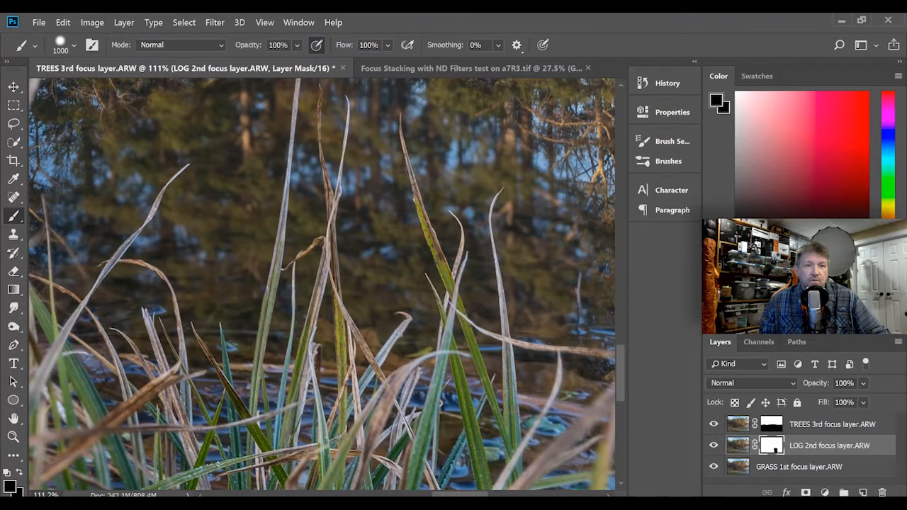
{"action": "scroll", "coordinate": [321, 283], "scroll_direction": "right", "scroll_amount": 4}
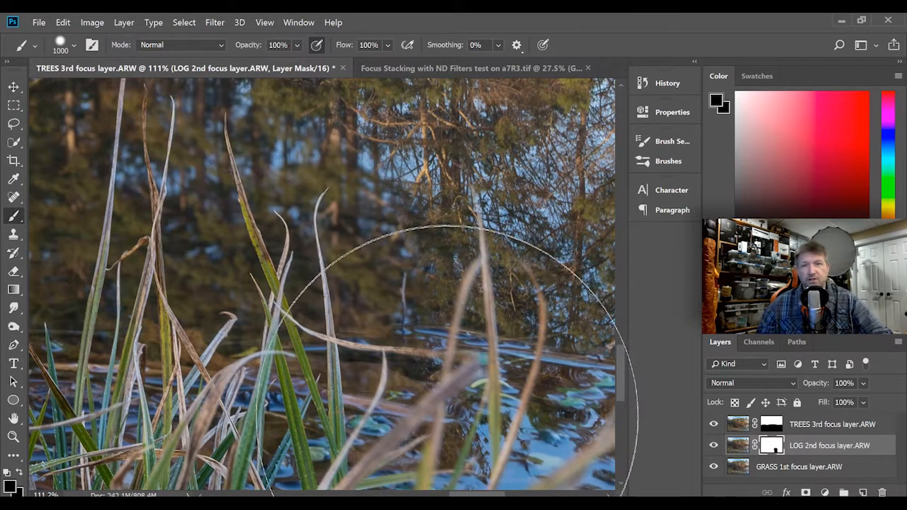
{"action": "left_click", "coordinate": [436, 462]}
{"action": "left_click_drag", "start_coordinate": [458, 440], "coordinate": [468, 333]}
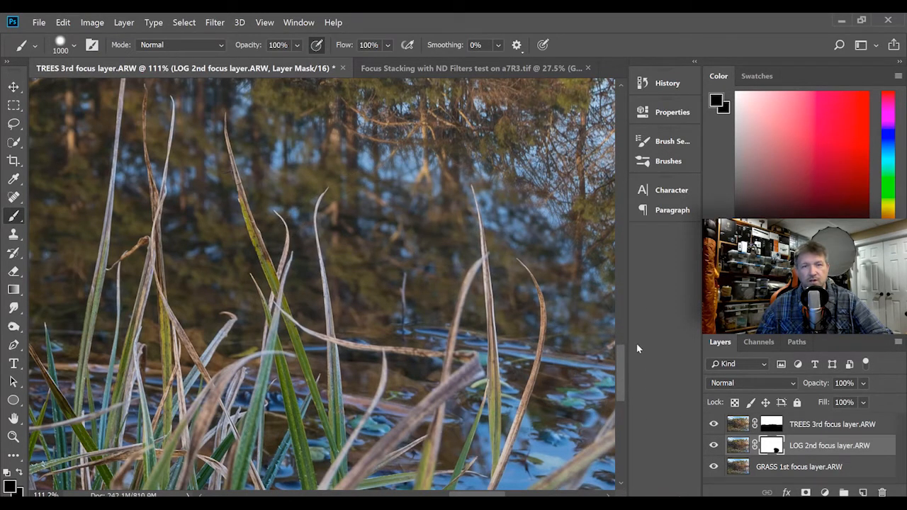
- Delete the latest Brush Tool history states until the LOG layer's mask is entirely white again
{"action": "left_click", "coordinate": [667, 83]}
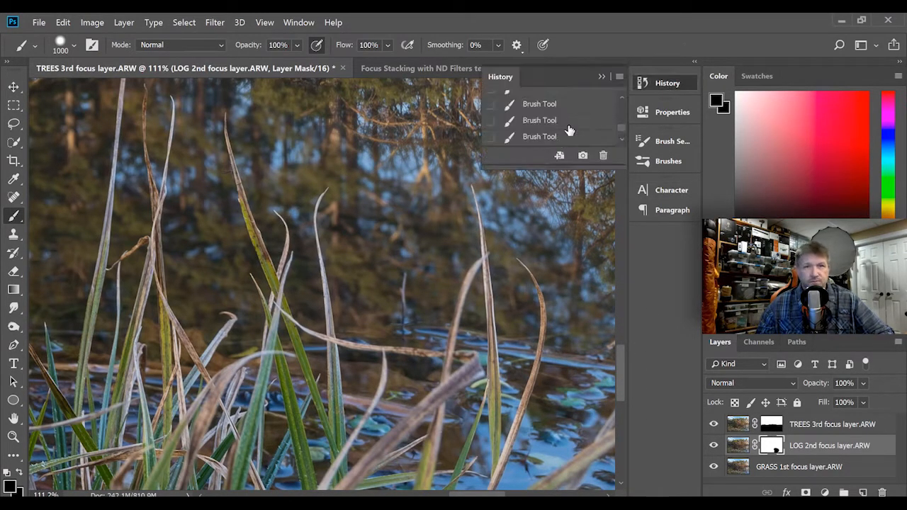
{"action": "left_click", "coordinate": [489, 137]}
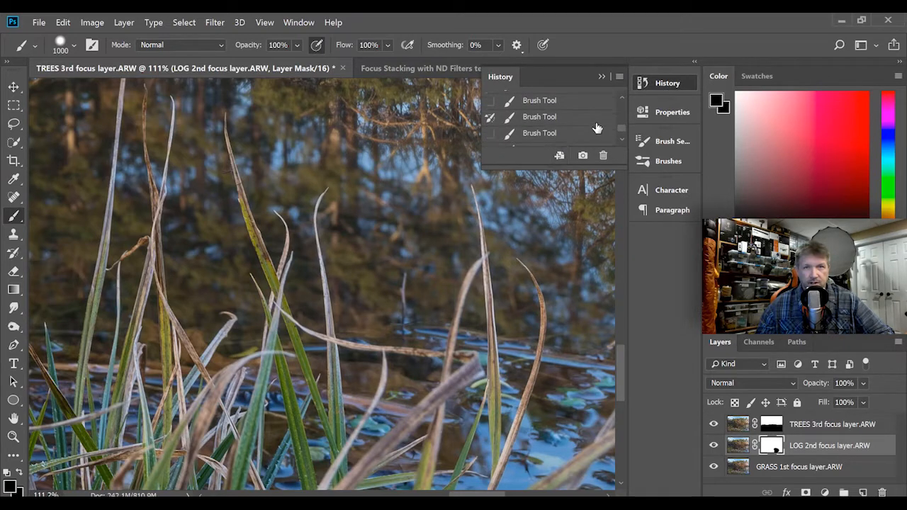
{"action": "left_click", "coordinate": [490, 119]}
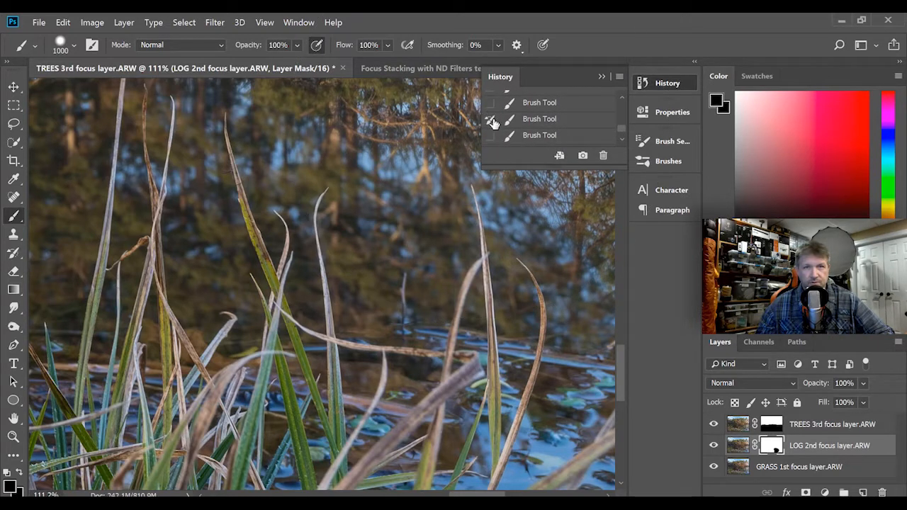
{"action": "left_click", "coordinate": [502, 139]}
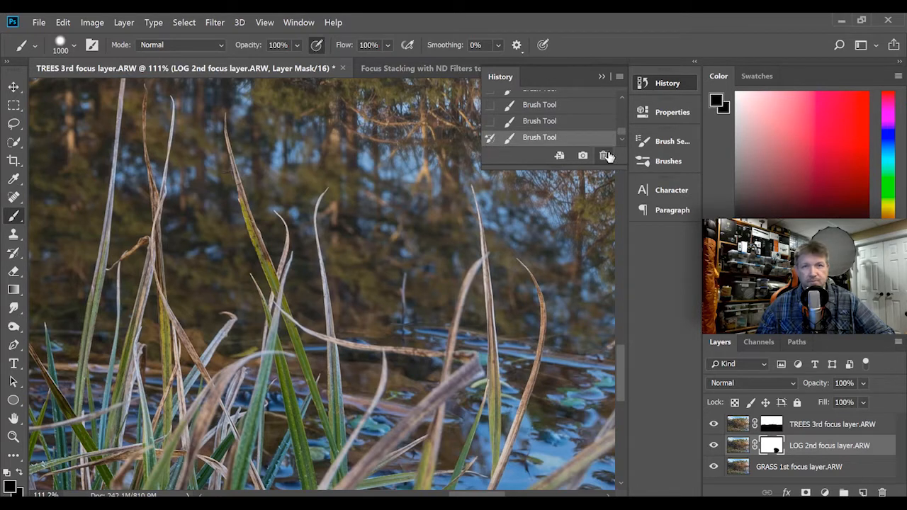
{"action": "left_click", "coordinate": [605, 155]}
{"action": "left_click", "coordinate": [411, 214]}
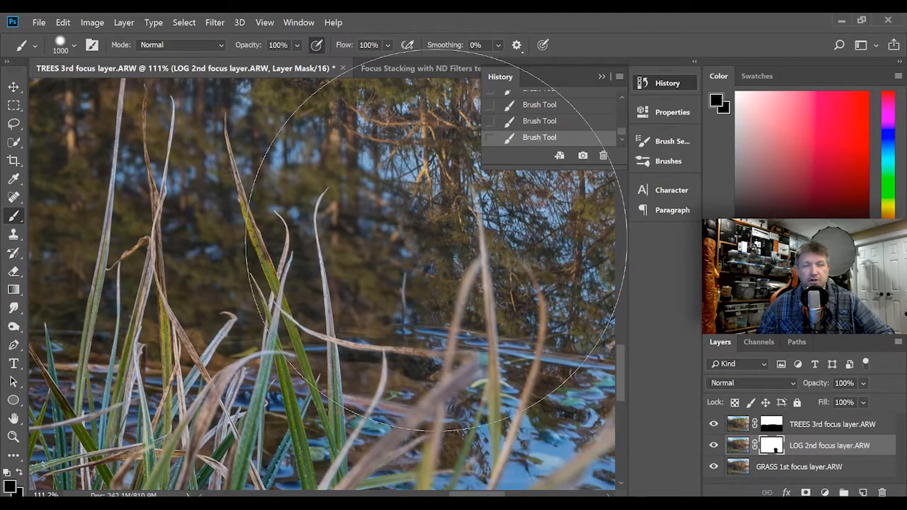
{"action": "left_click", "coordinate": [604, 156]}
{"action": "left_click", "coordinate": [419, 219]}
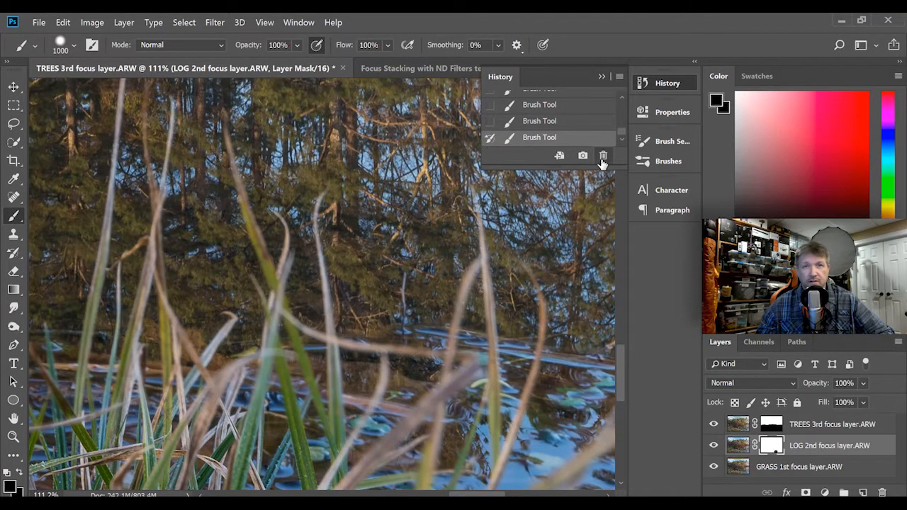
{"action": "left_click", "coordinate": [603, 155]}
{"action": "left_click", "coordinate": [423, 214]}
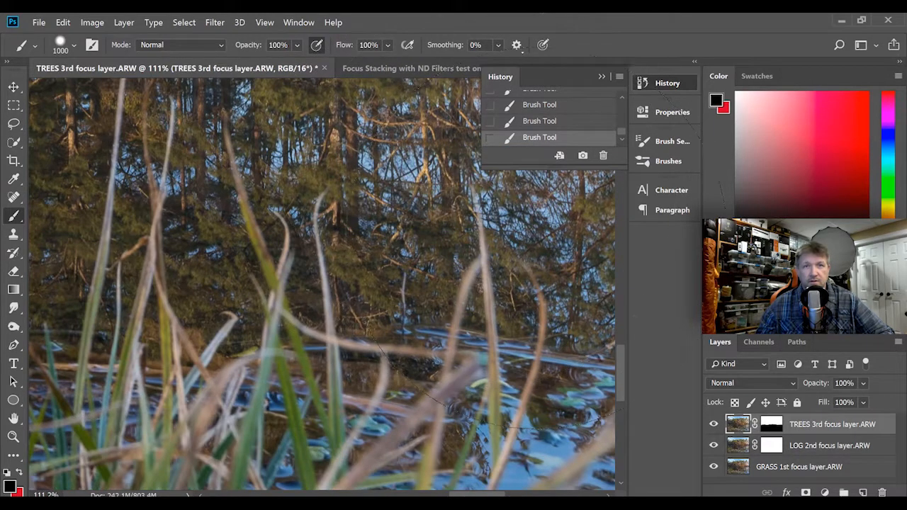
- Paint black with the 1000 px brush on the LOG layer's mask over the foreground grass and dry bank along the image's lower edge
{"action": "scroll", "coordinate": [408, 308], "scroll_direction": "down", "scroll_amount": 2}
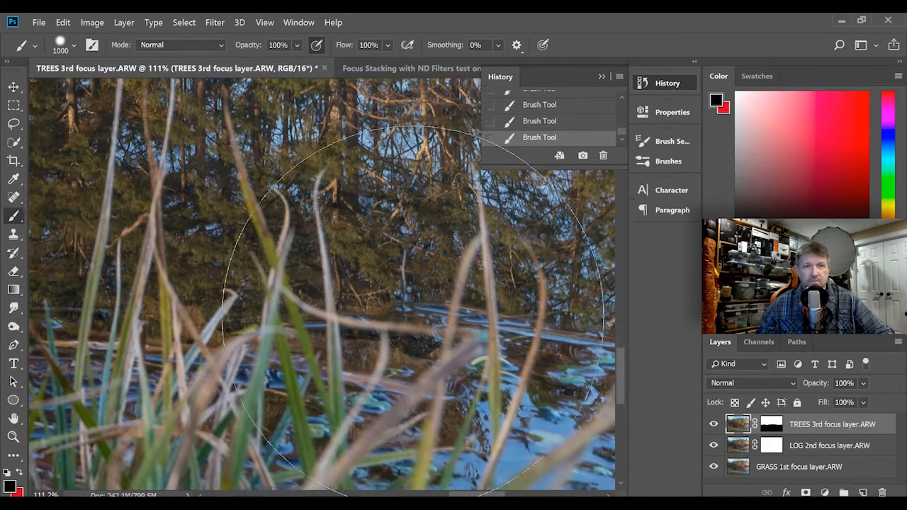
{"action": "scroll", "coordinate": [407, 308], "scroll_direction": "down", "scroll_amount": 1}
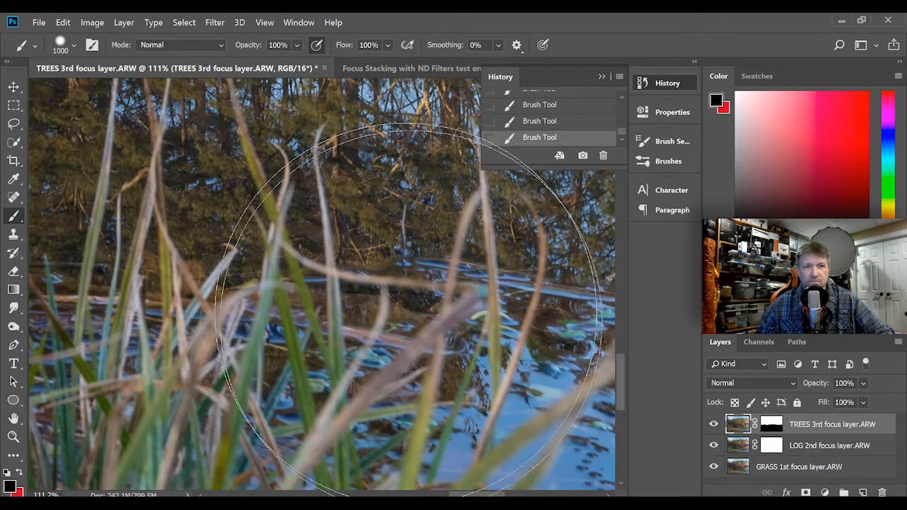
{"action": "scroll", "coordinate": [382, 326], "scroll_direction": "down", "scroll_amount": 5}
{"action": "scroll", "coordinate": [347, 335], "scroll_direction": "down", "scroll_amount": 1}
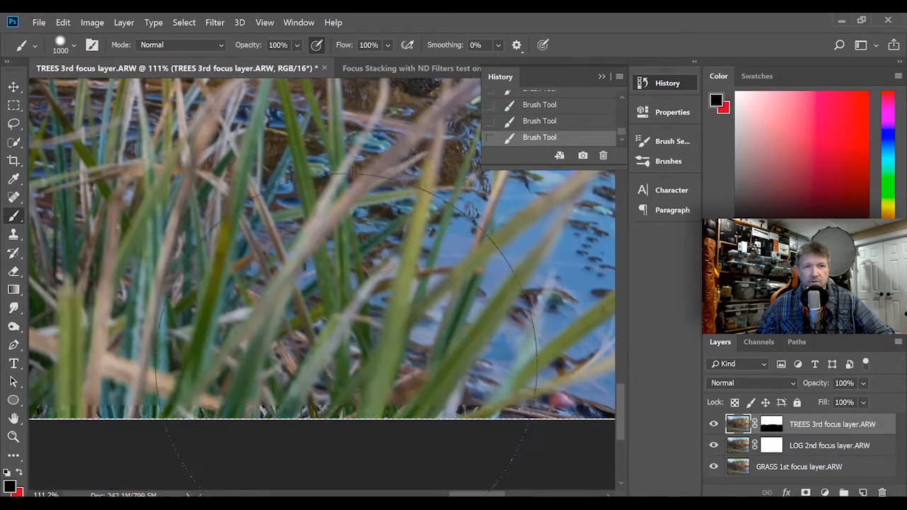
{"action": "scroll", "coordinate": [304, 293], "scroll_direction": "up", "scroll_amount": 5}
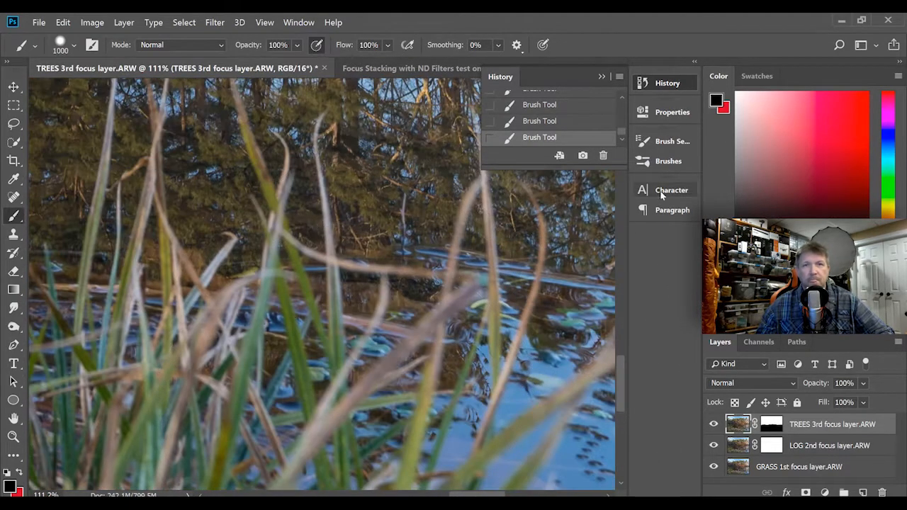
{"action": "left_click", "coordinate": [652, 84]}
{"action": "scroll", "coordinate": [291, 312], "scroll_direction": "down", "scroll_amount": 5}
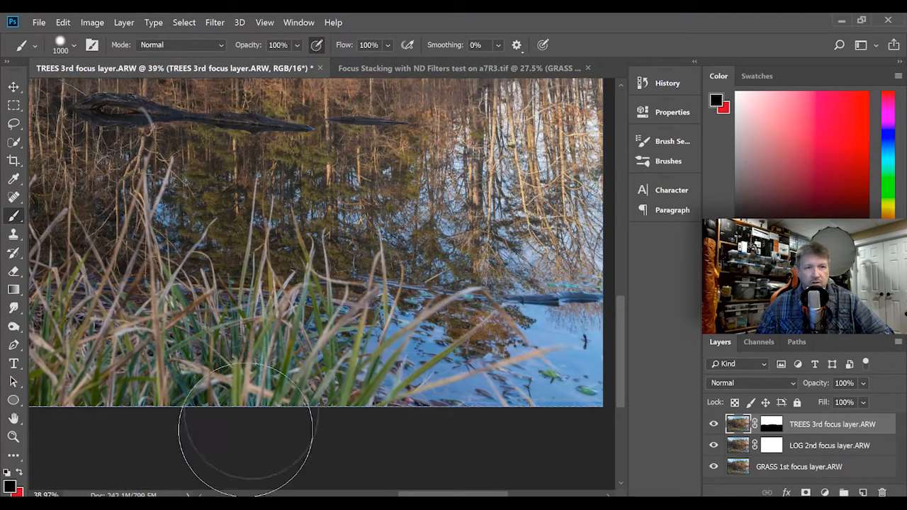
{"action": "left_click_drag", "start_coordinate": [462, 496], "coordinate": [408, 496]}
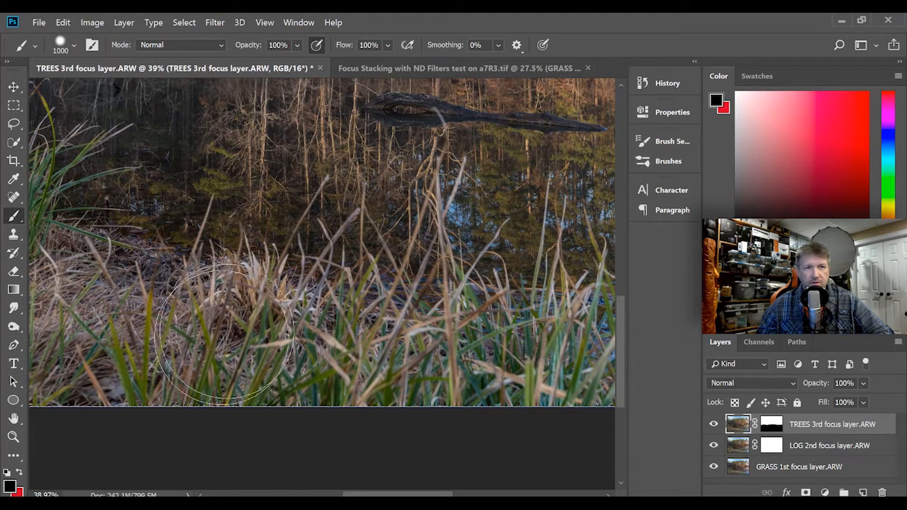
{"action": "left_click", "coordinate": [774, 446]}
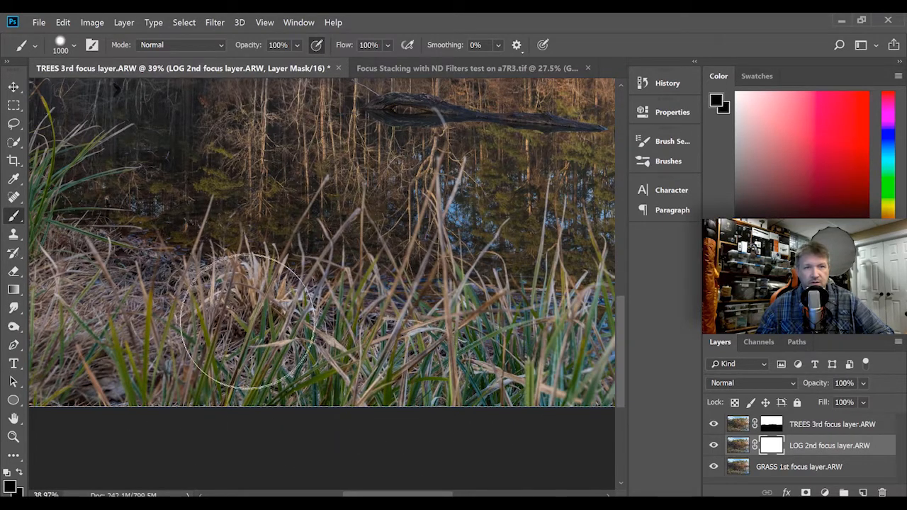
{"action": "mouse_move", "coordinate": [374, 336]}
{"action": "left_mouse_down"}
{"action": "mouse_move", "coordinate": [440, 342]}
{"action": "mouse_move", "coordinate": [106, 363]}
{"action": "mouse_move", "coordinate": [140, 334]}
{"action": "left_mouse_up"}
{"action": "left_click_drag", "start_coordinate": [375, 494], "coordinate": [416, 494]}
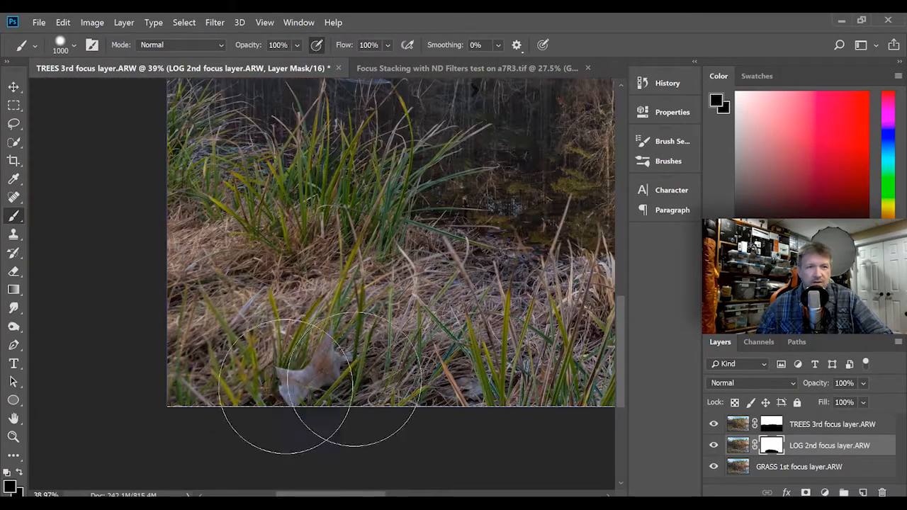
{"action": "mouse_move", "coordinate": [285, 387]}
{"action": "left_mouse_down"}
{"action": "mouse_move", "coordinate": [321, 365]}
{"action": "mouse_move", "coordinate": [341, 375]}
{"action": "mouse_move", "coordinate": [188, 358]}
{"action": "mouse_move", "coordinate": [478, 360]}
{"action": "left_mouse_up"}
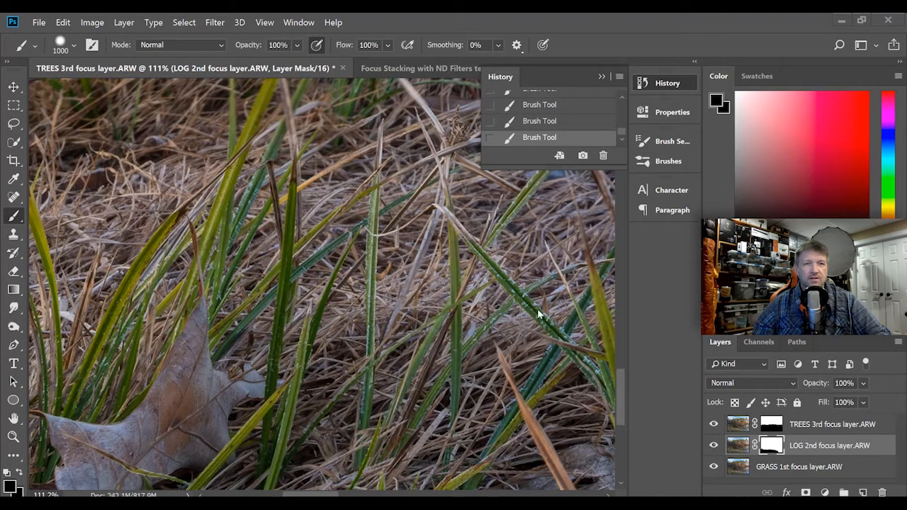
- Set the brush size to 25 px and paint black on the LOG layer's mask along two thin dry blades at the water's edge
{"action": "left_click", "coordinate": [76, 46]}
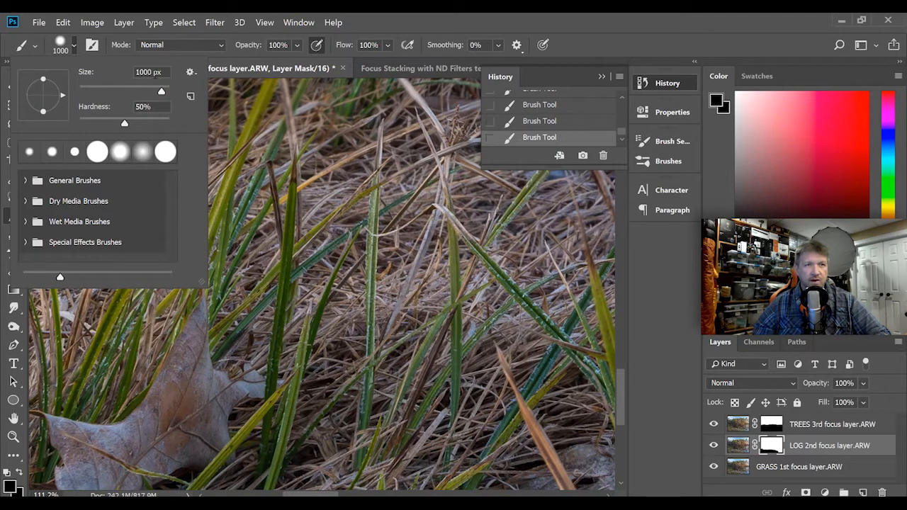
{"action": "double_click", "coordinate": [149, 71]}
{"action": "type", "text": "25"}
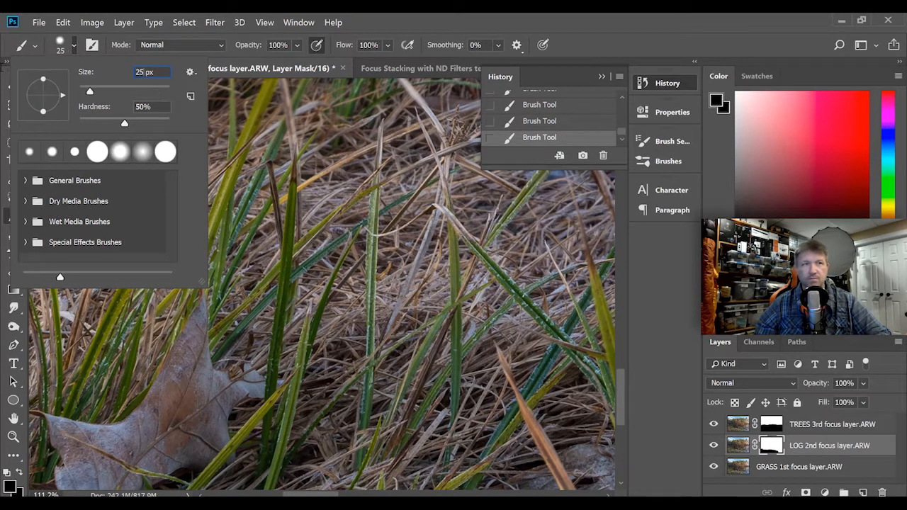
{"action": "key", "text": "Return"}
{"action": "left_click_drag", "start_coordinate": [307, 494], "coordinate": [352, 494]}
{"action": "left_click_drag", "start_coordinate": [621, 398], "coordinate": [616, 363]}
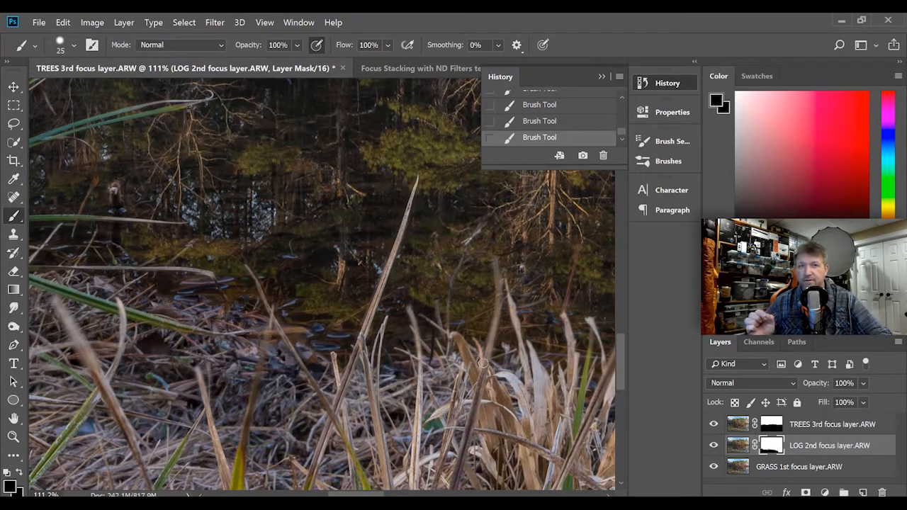
{"action": "left_click_drag", "start_coordinate": [409, 306], "coordinate": [421, 364]}
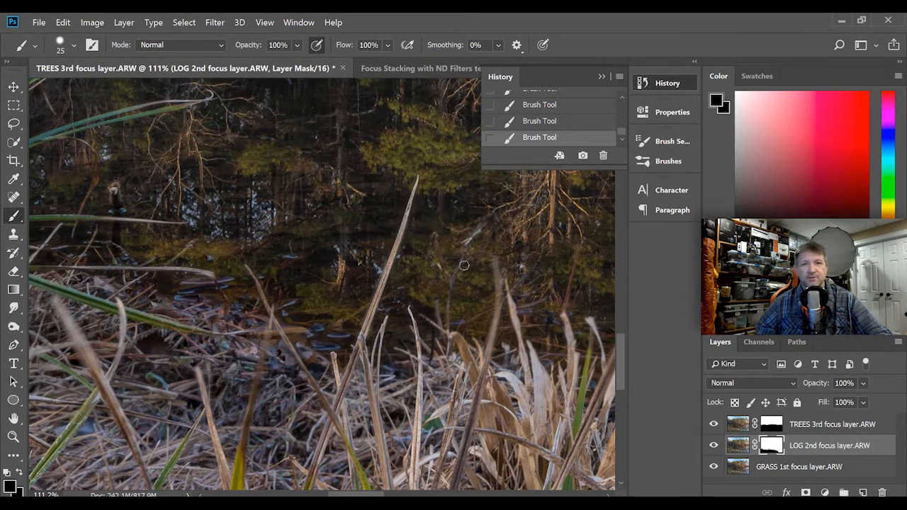
{"action": "left_click_drag", "start_coordinate": [497, 267], "coordinate": [501, 328]}
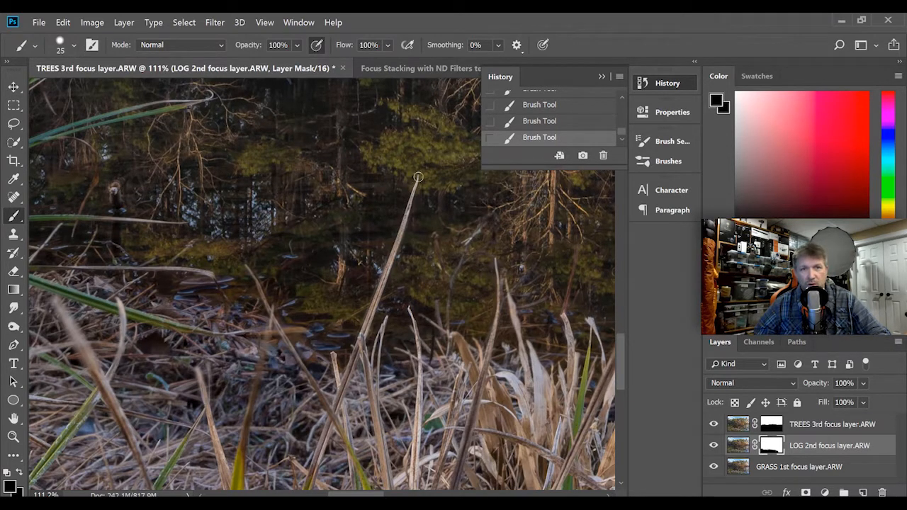
- Display the LOG layer's mask as a red overlay on the image around the tall dry blade's tip
{"action": "scroll", "coordinate": [415, 206], "scroll_direction": "up", "scroll_amount": 4}
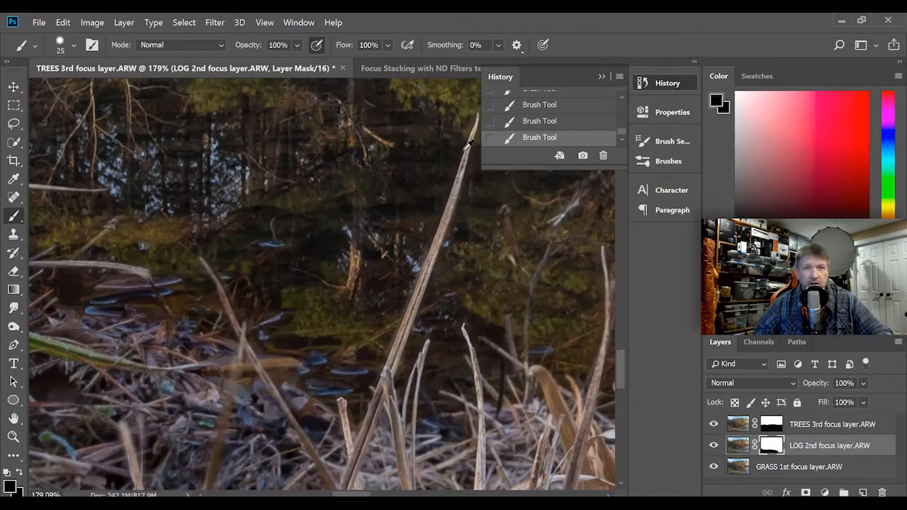
{"action": "scroll", "coordinate": [475, 145], "scroll_direction": "up", "scroll_amount": 2}
{"action": "scroll", "coordinate": [565, 273], "scroll_direction": "up", "scroll_amount": 3}
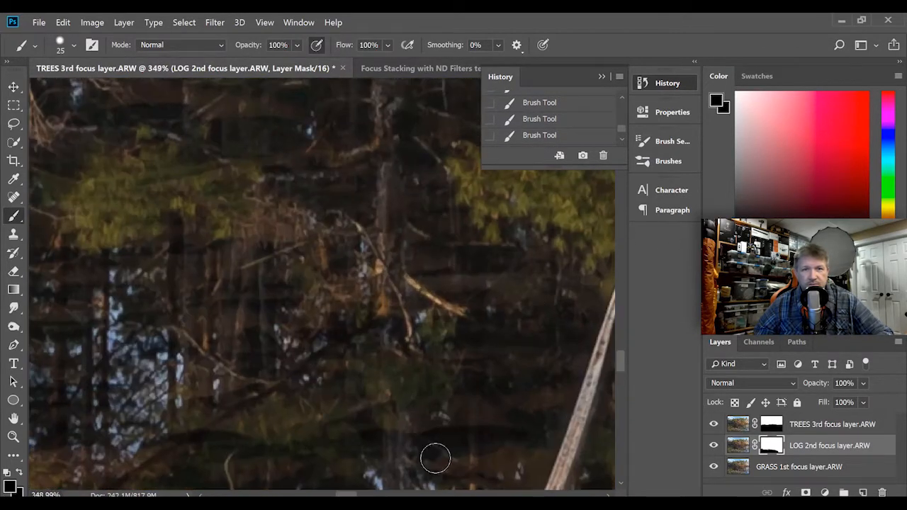
{"action": "scroll", "coordinate": [433, 380], "scroll_direction": "right", "scroll_amount": 3}
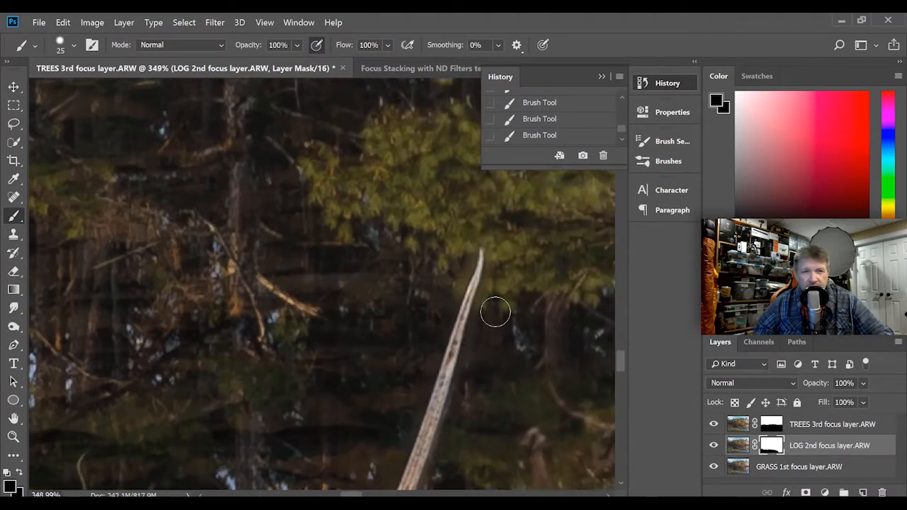
{"action": "left_click", "coordinate": [759, 341]}
{"action": "left_click", "coordinate": [721, 342]}
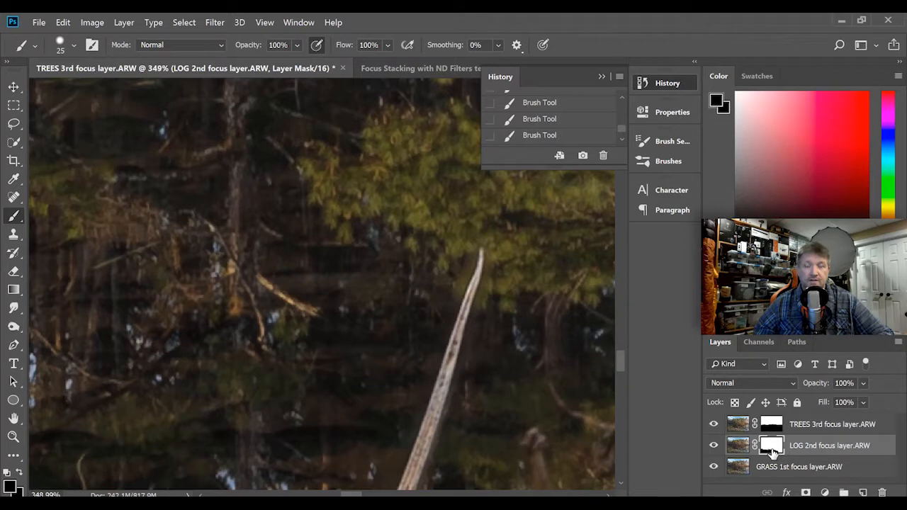
{"action": "left_click", "coordinate": [764, 343]}
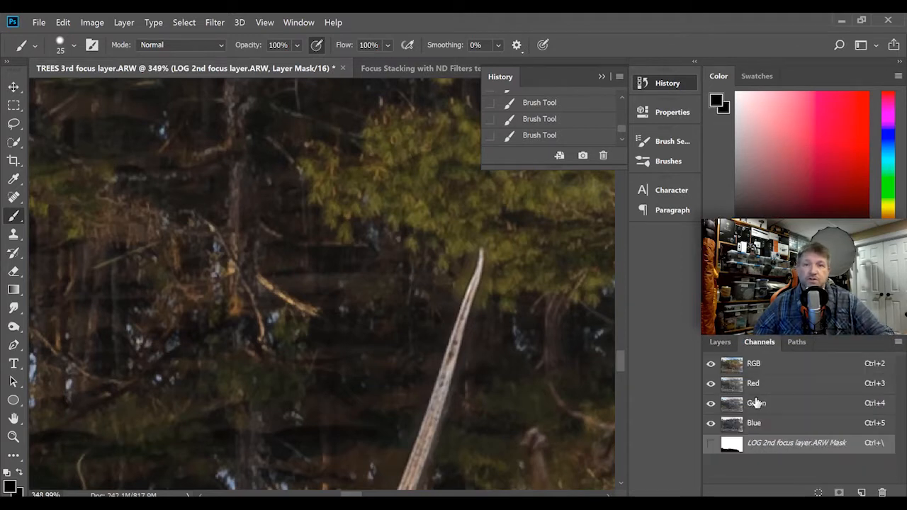
{"action": "left_click", "coordinate": [711, 444]}
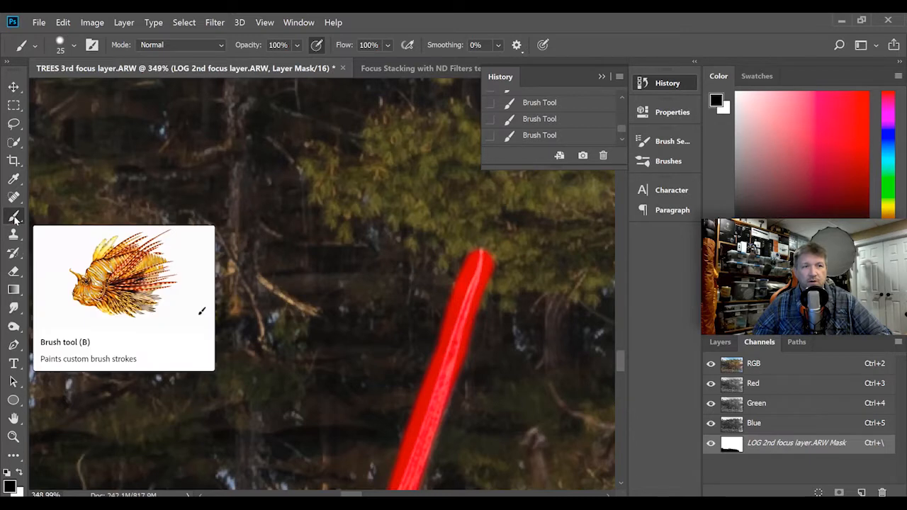
- Erase the excess mask on both sides of the tall dry blade's upper part with the 30 px Eraser
{"action": "left_click", "coordinate": [16, 273]}
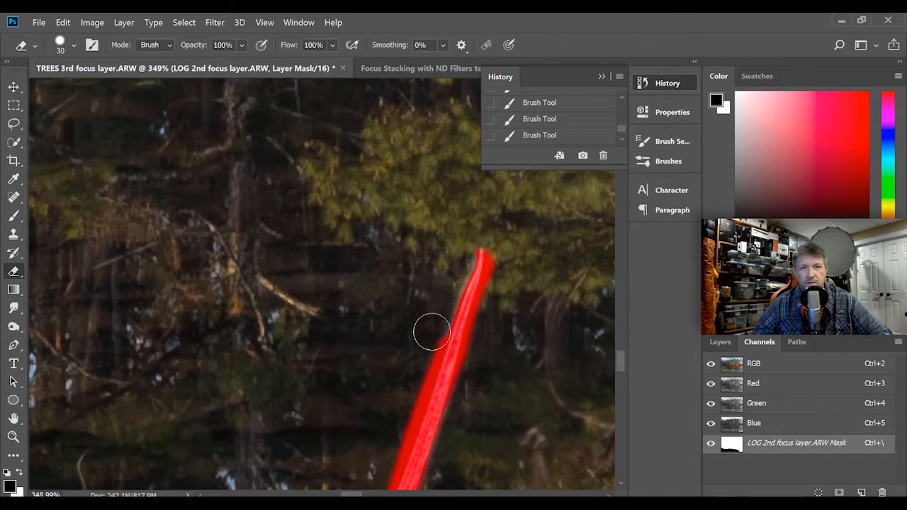
{"action": "left_click_drag", "start_coordinate": [404, 414], "coordinate": [367, 490]}
{"action": "left_click_drag", "start_coordinate": [502, 255], "coordinate": [484, 335]}
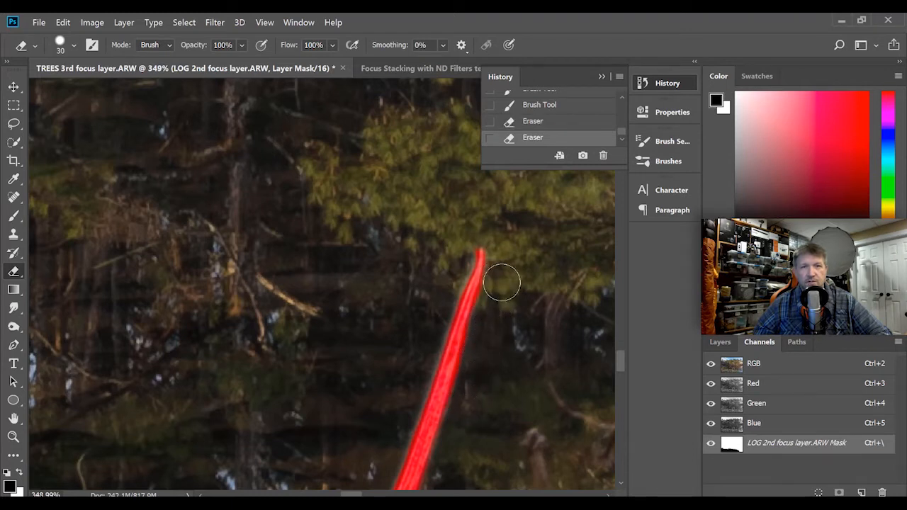
{"action": "left_click_drag", "start_coordinate": [485, 334], "coordinate": [468, 377]}
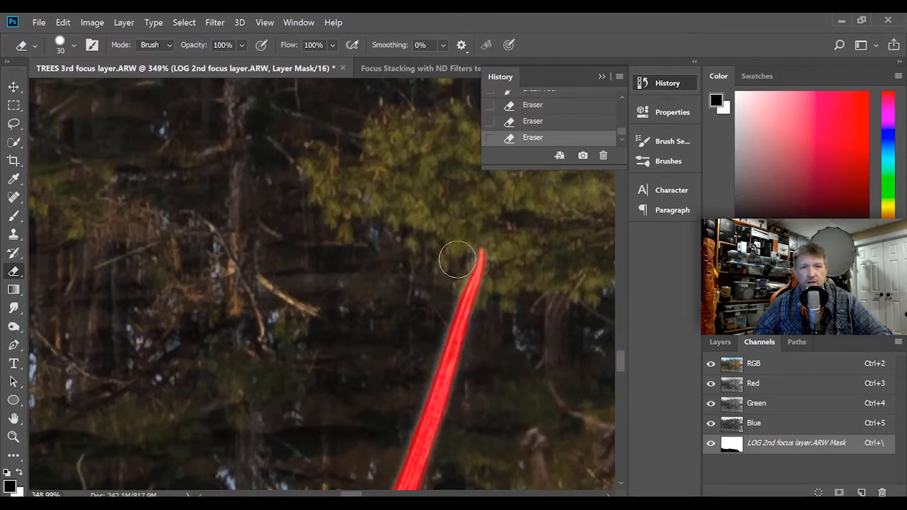
- Erase the excess mask along the tall blade's lower part and the short blade beside it, and hide the mask overlay
{"action": "scroll", "coordinate": [462, 415], "scroll_direction": "down", "scroll_amount": 5}
{"action": "left_click_drag", "start_coordinate": [374, 234], "coordinate": [369, 262]}
{"action": "mouse_move", "coordinate": [428, 265]}
{"action": "left_mouse_down"}
{"action": "mouse_move", "coordinate": [374, 411]}
{"action": "mouse_move", "coordinate": [440, 454]}
{"action": "mouse_move", "coordinate": [447, 477]}
{"action": "left_mouse_up"}
{"action": "left_click_drag", "start_coordinate": [464, 409], "coordinate": [494, 474]}
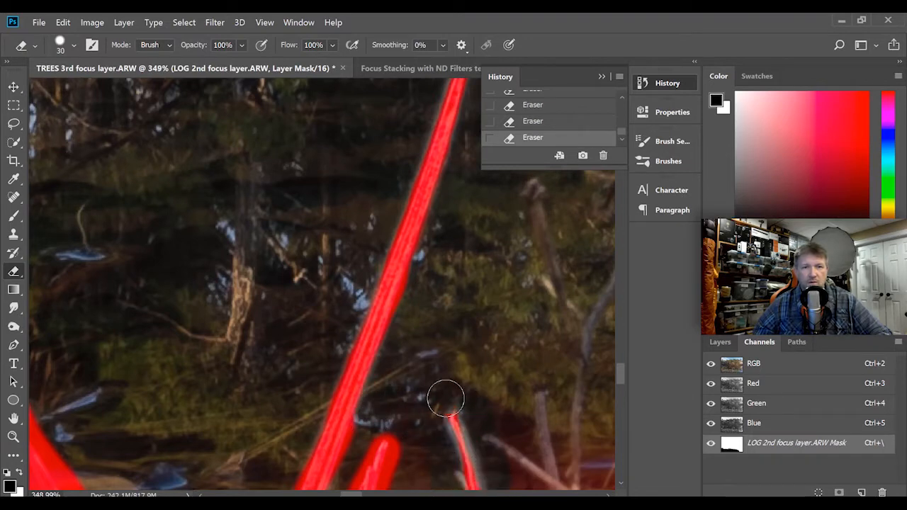
{"action": "scroll", "coordinate": [391, 248], "scroll_direction": "down", "scroll_amount": 5}
{"action": "scroll", "coordinate": [392, 247], "scroll_direction": "down", "scroll_amount": 2}
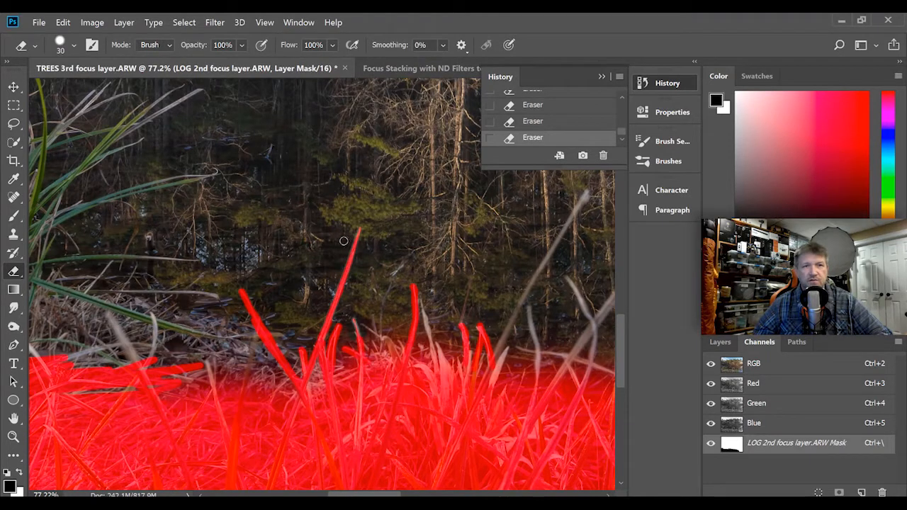
{"action": "left_click", "coordinate": [711, 444]}
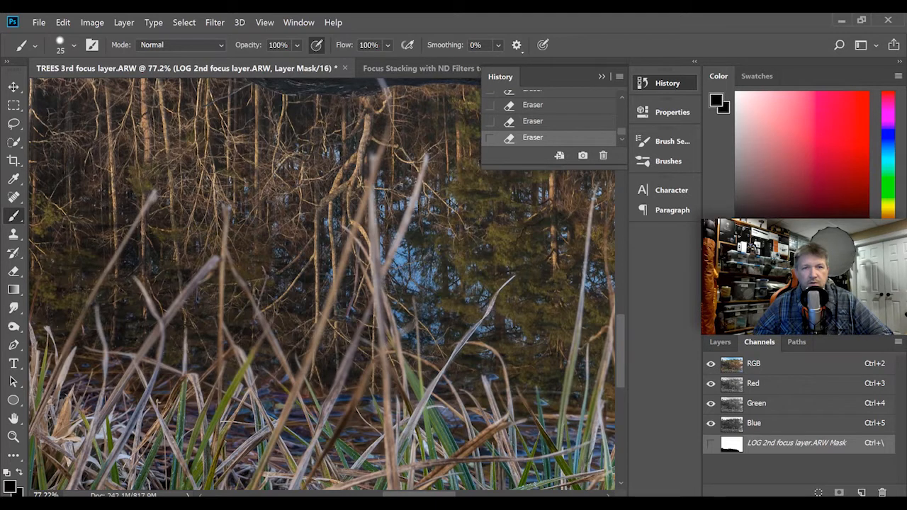
- Paint black with the 25 px brush on the LOG layer's mask along three tall dry blades over the water, checking the strokes in the overlay
{"action": "left_click", "coordinate": [392, 234]}
{"action": "left_click_drag", "start_coordinate": [426, 155], "coordinate": [336, 389]}
{"action": "mouse_move", "coordinate": [385, 94]}
{"action": "left_mouse_down"}
{"action": "mouse_move", "coordinate": [384, 139]}
{"action": "mouse_move", "coordinate": [303, 372]}
{"action": "left_mouse_up"}
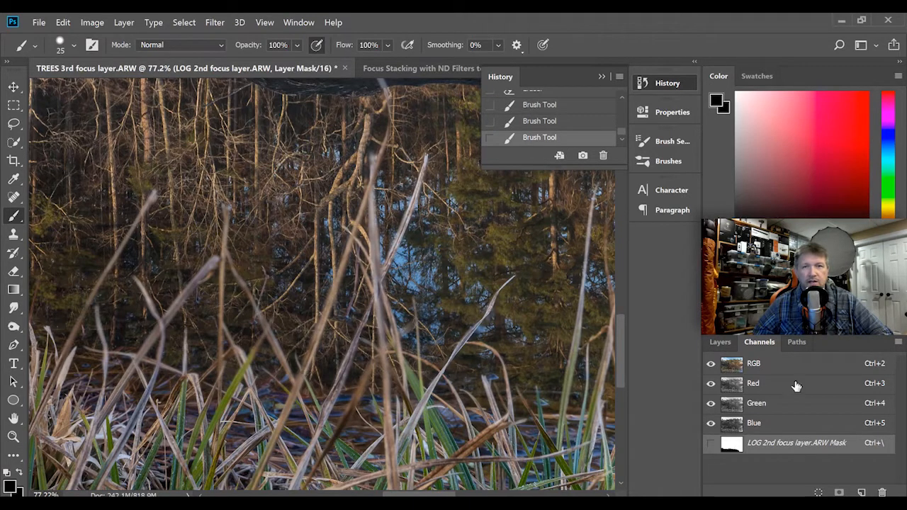
{"action": "left_click", "coordinate": [711, 443]}
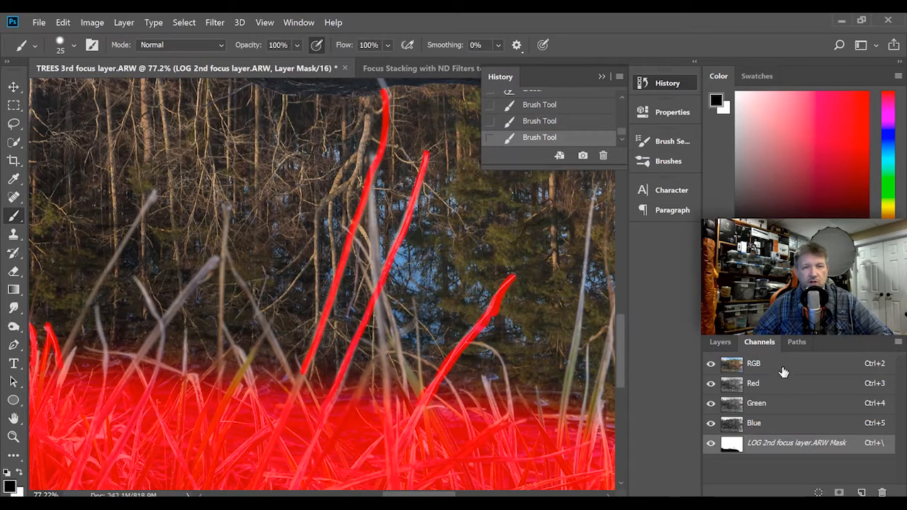
{"action": "left_click", "coordinate": [711, 443]}
- Switch to the Focus Stacking with ND Filters test on a7R3.tif document and examine the far shore and the log up close
{"action": "key", "text": "ctrl+Tab"}
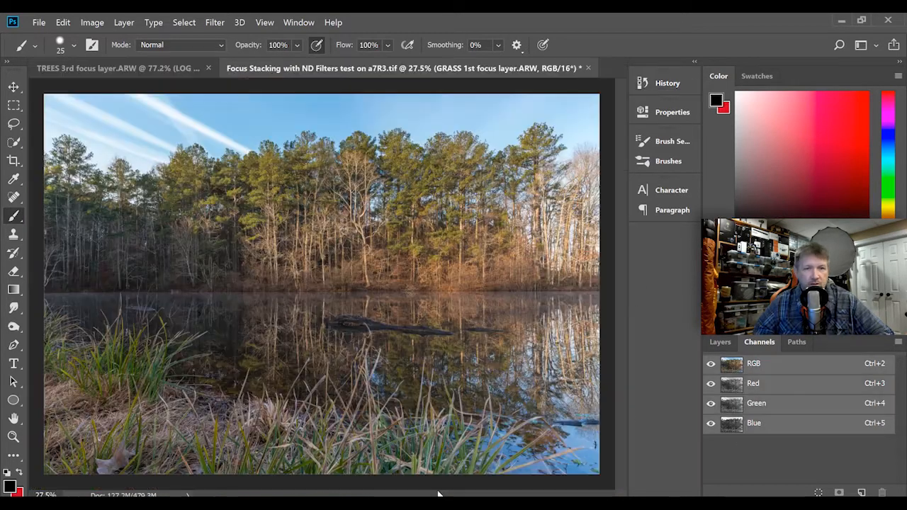
{"action": "scroll", "coordinate": [433, 465], "scroll_direction": "up", "scroll_amount": 10}
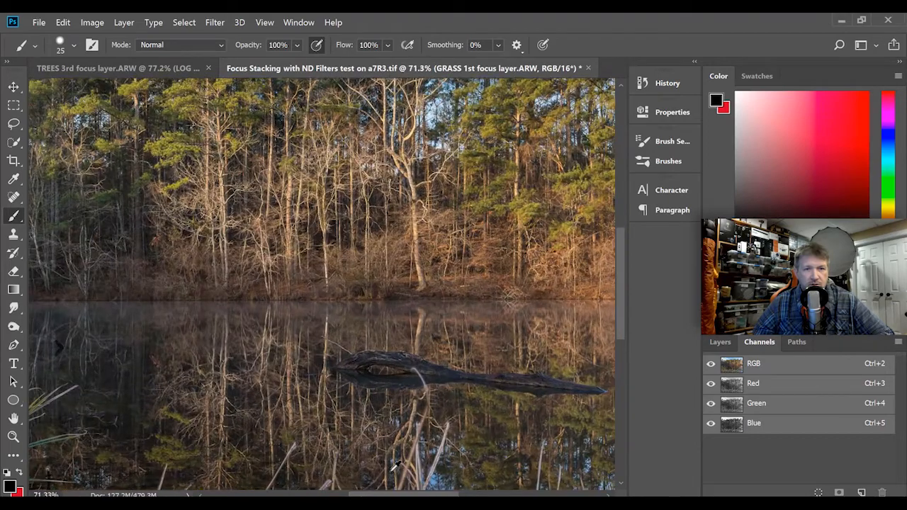
{"action": "scroll", "coordinate": [395, 468], "scroll_direction": "up", "scroll_amount": 8}
{"action": "scroll", "coordinate": [395, 466], "scroll_direction": "down", "scroll_amount": 5}
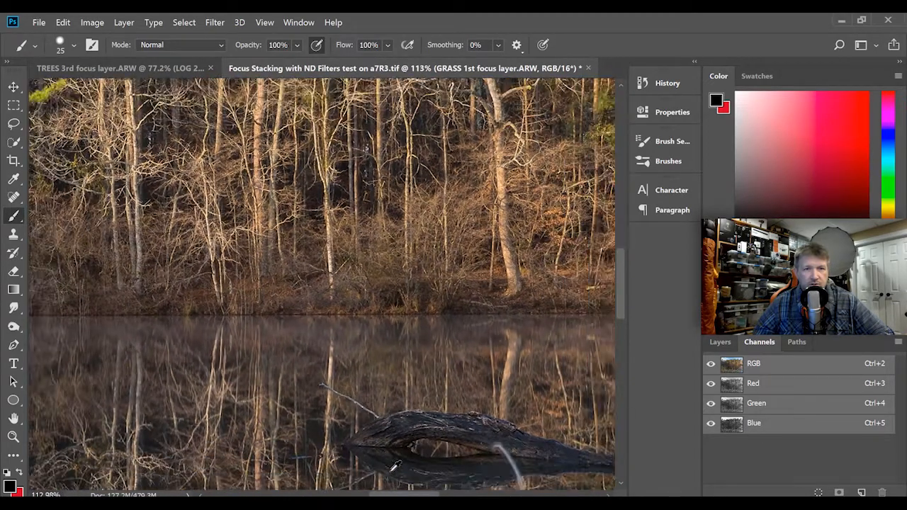
{"action": "scroll", "coordinate": [394, 466], "scroll_direction": "up", "scroll_amount": 4}
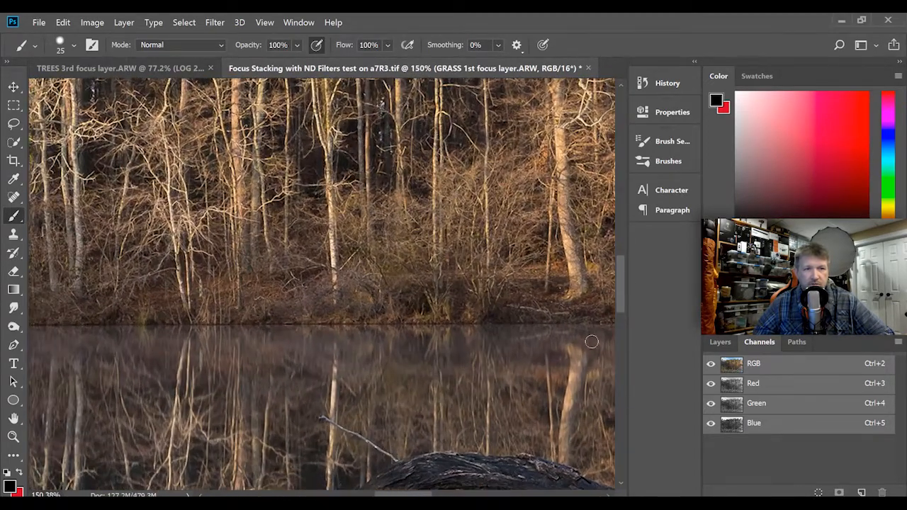
{"action": "left_click_drag", "start_coordinate": [621, 278], "coordinate": [621, 323]}
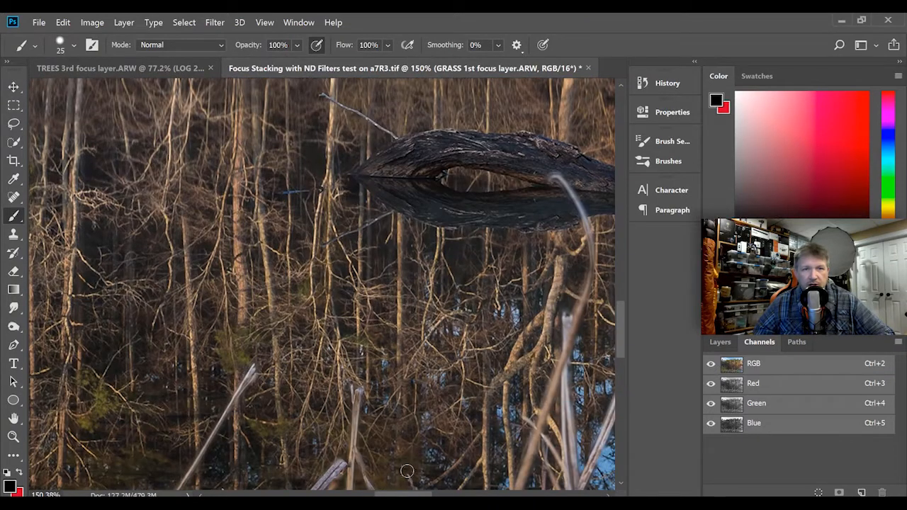
{"action": "left_click_drag", "start_coordinate": [403, 494], "coordinate": [434, 495]}
- Examine the sharpness of the foreground grass blades along the finished image's lower edge, ending with the whole image in view
{"action": "scroll", "coordinate": [402, 457], "scroll_direction": "down", "scroll_amount": 10}
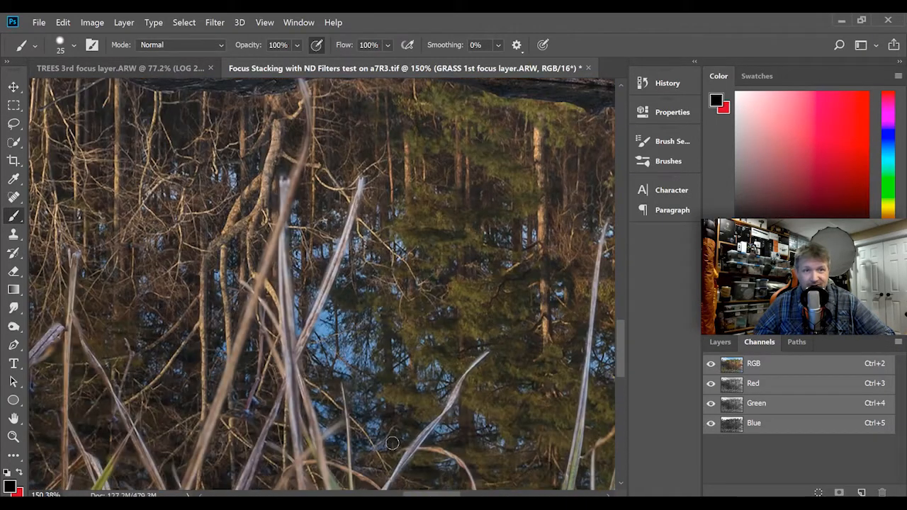
{"action": "scroll", "coordinate": [390, 441], "scroll_direction": "down", "scroll_amount": 5}
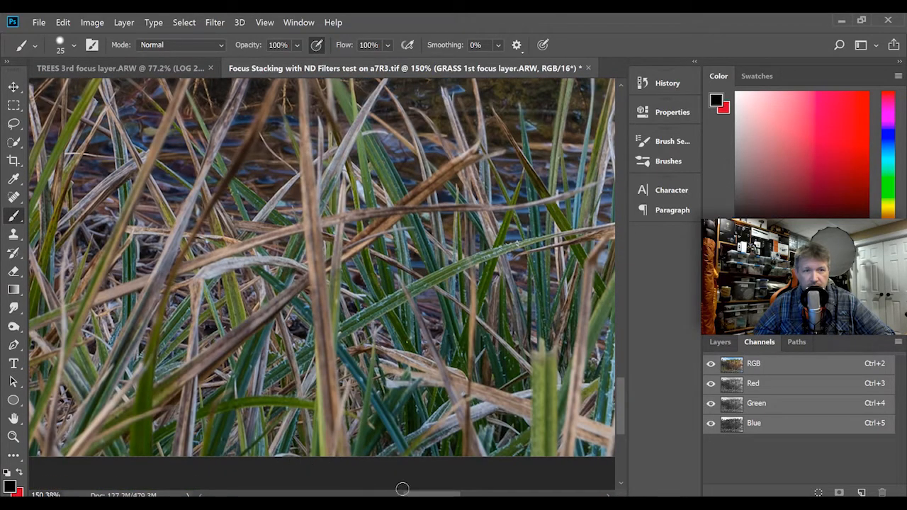
{"action": "left_click_drag", "start_coordinate": [414, 494], "coordinate": [456, 496]}
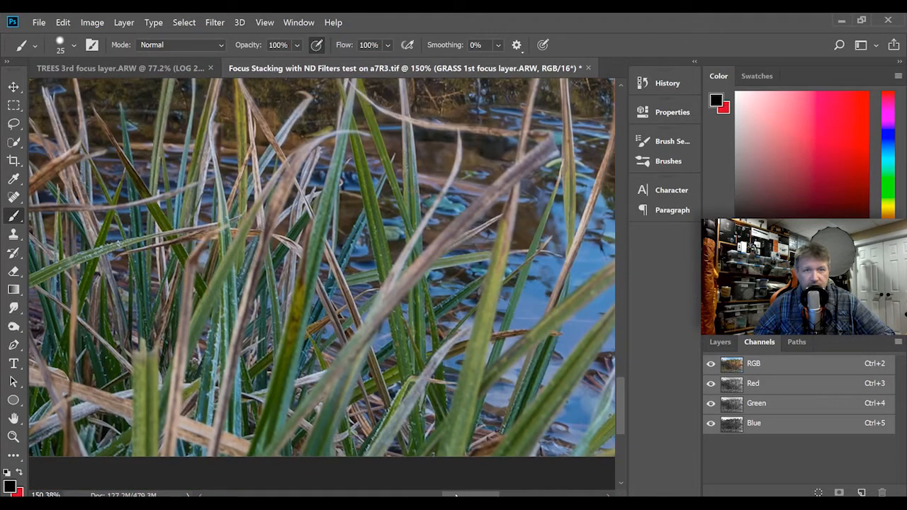
{"action": "scroll", "coordinate": [475, 399], "scroll_direction": "up", "scroll_amount": 1}
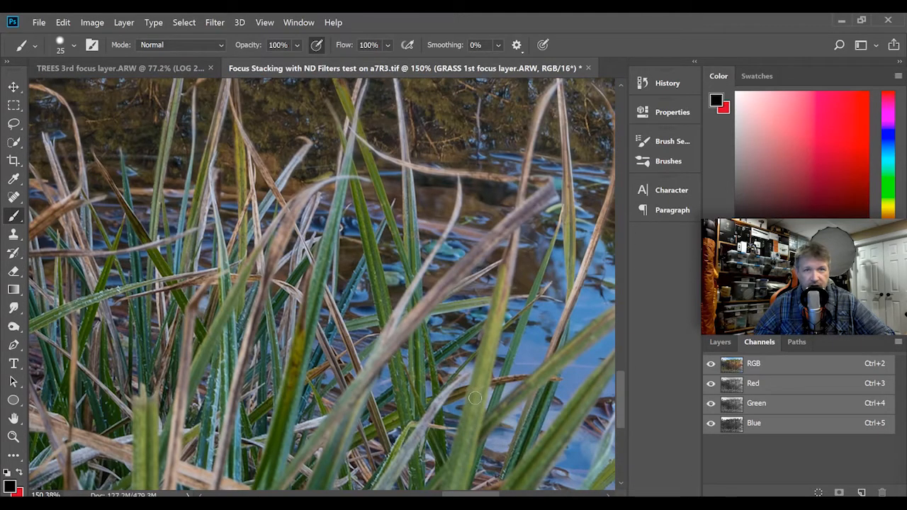
{"action": "left_click_drag", "start_coordinate": [470, 495], "coordinate": [343, 494]}
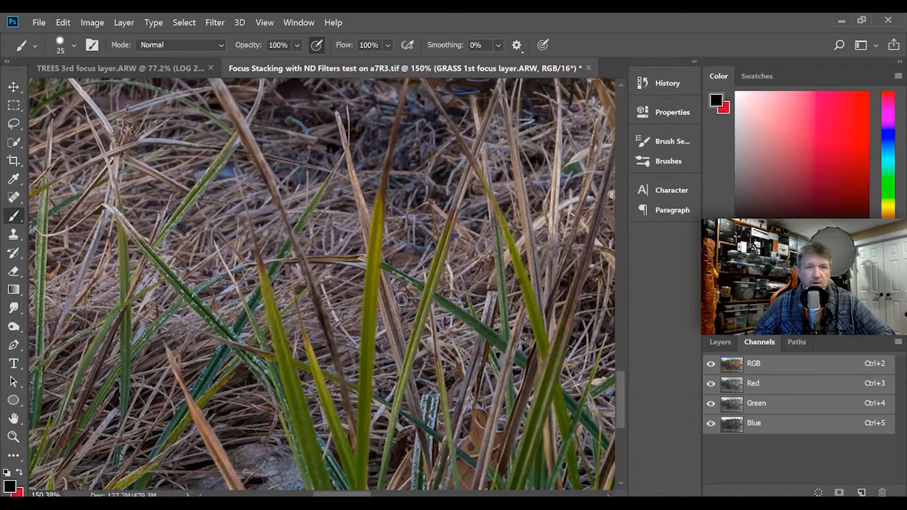
{"action": "scroll", "coordinate": [408, 295], "scroll_direction": "down", "scroll_amount": 6}
{"action": "scroll", "coordinate": [418, 302], "scroll_direction": "up", "scroll_amount": 1}
{"action": "key", "text": "ctrl+0"}
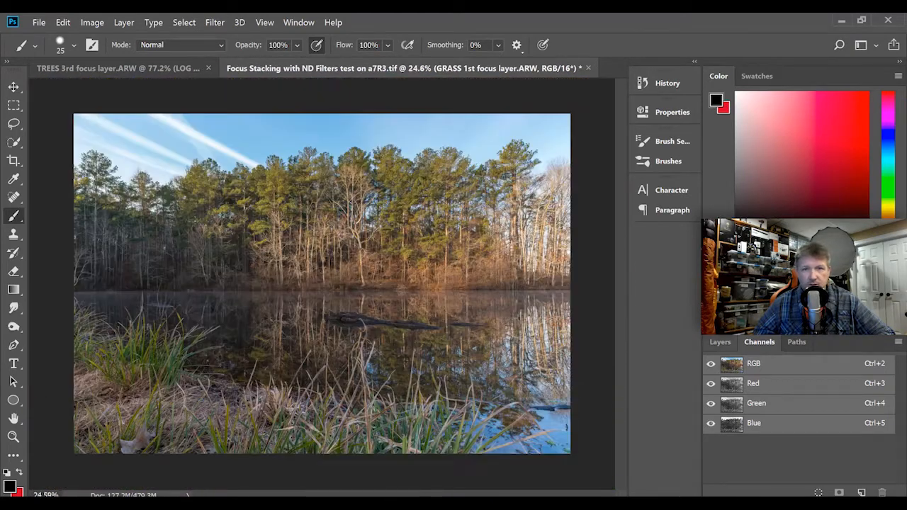
- Check the finished image's LOG layer mask as a red overlay, and hide the overlay again
{"action": "left_click", "coordinate": [729, 342]}
{"action": "left_click", "coordinate": [772, 446]}
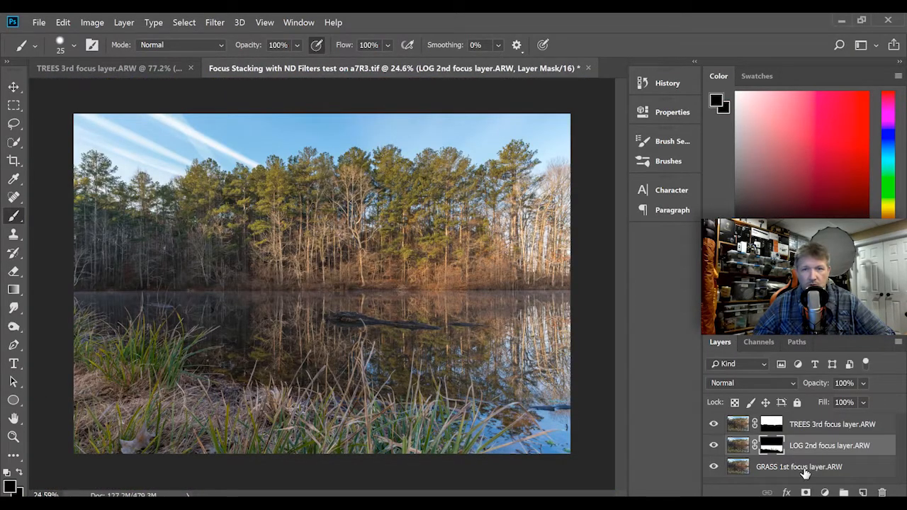
{"action": "left_click", "coordinate": [759, 342]}
{"action": "left_click", "coordinate": [711, 443]}
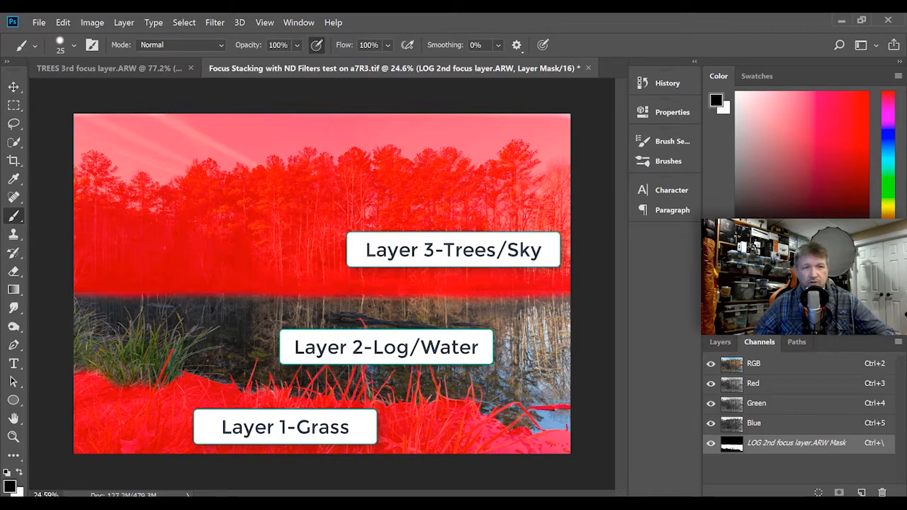
{"action": "left_click", "coordinate": [712, 444]}
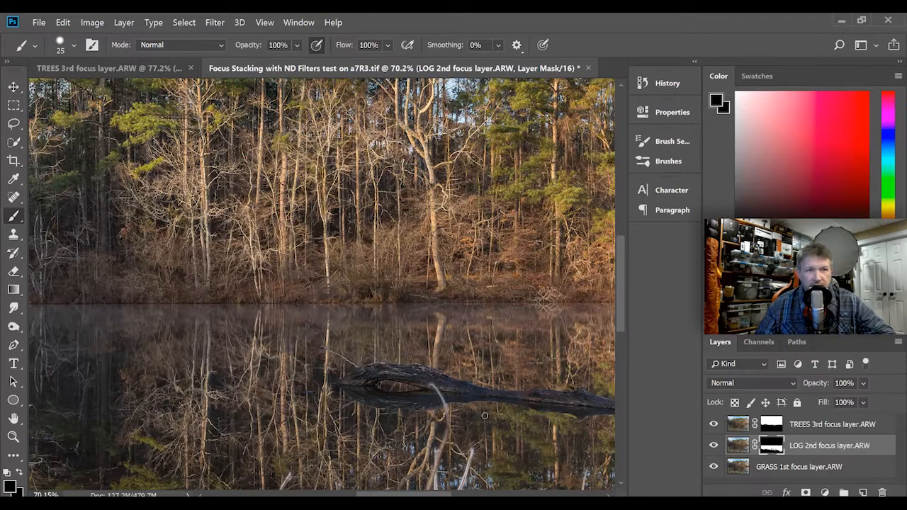
- Examine the blend between the treeline, the log and water, and the foreground grass in the finished image
{"action": "scroll", "coordinate": [395, 417], "scroll_direction": "up", "scroll_amount": 3}
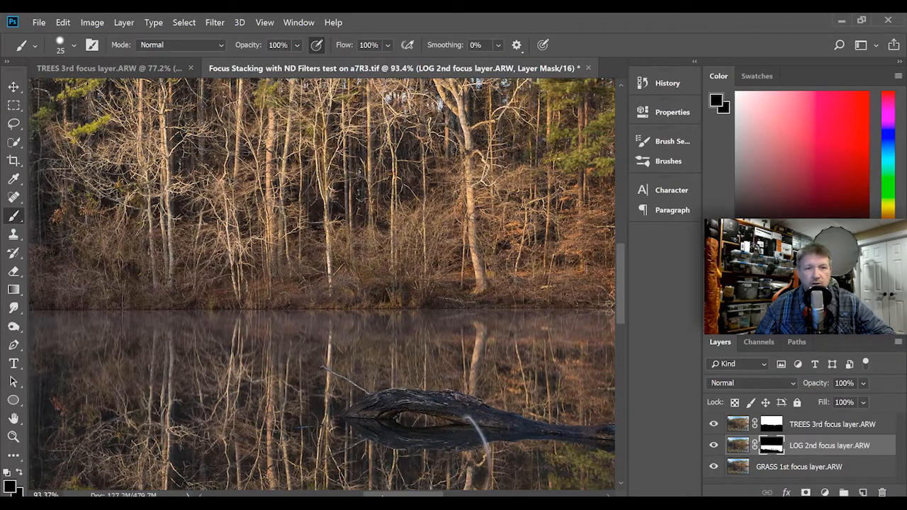
{"action": "left_click_drag", "start_coordinate": [391, 494], "coordinate": [419, 495]}
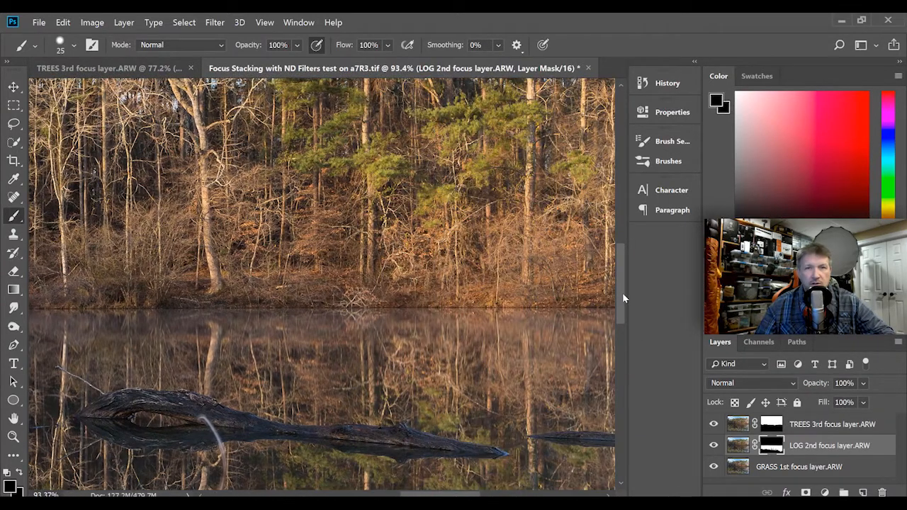
{"action": "left_click_drag", "start_coordinate": [622, 293], "coordinate": [587, 320]}
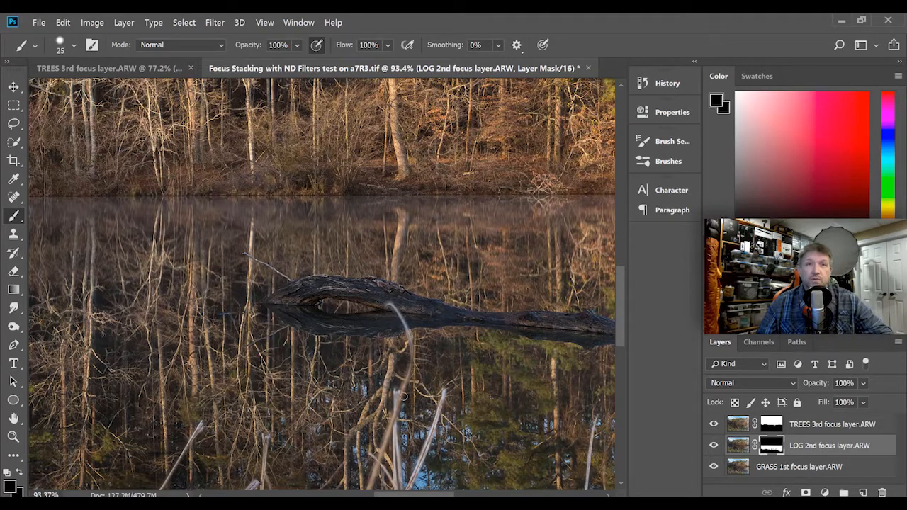
{"action": "left_click_drag", "start_coordinate": [620, 318], "coordinate": [623, 287]}
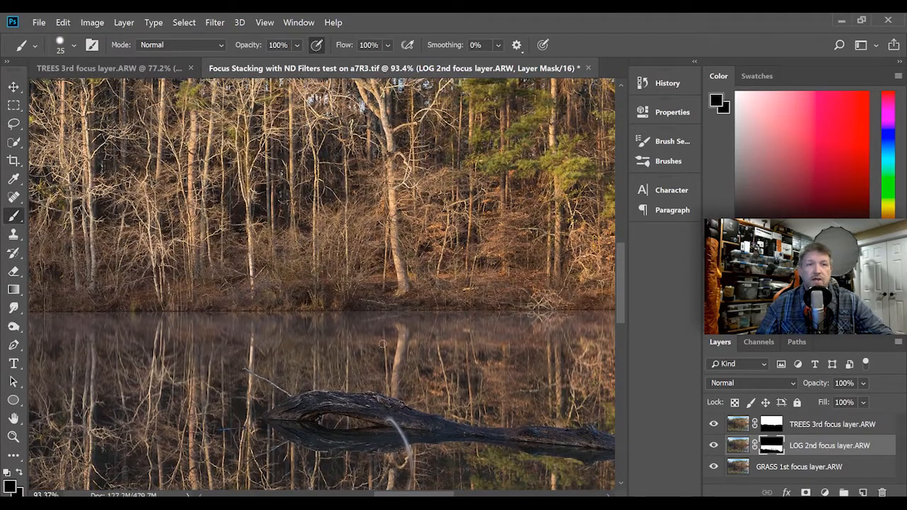
{"action": "left_click_drag", "start_coordinate": [618, 290], "coordinate": [629, 209]}
{"action": "scroll", "coordinate": [322, 273], "scroll_direction": "down", "scroll_amount": 4}
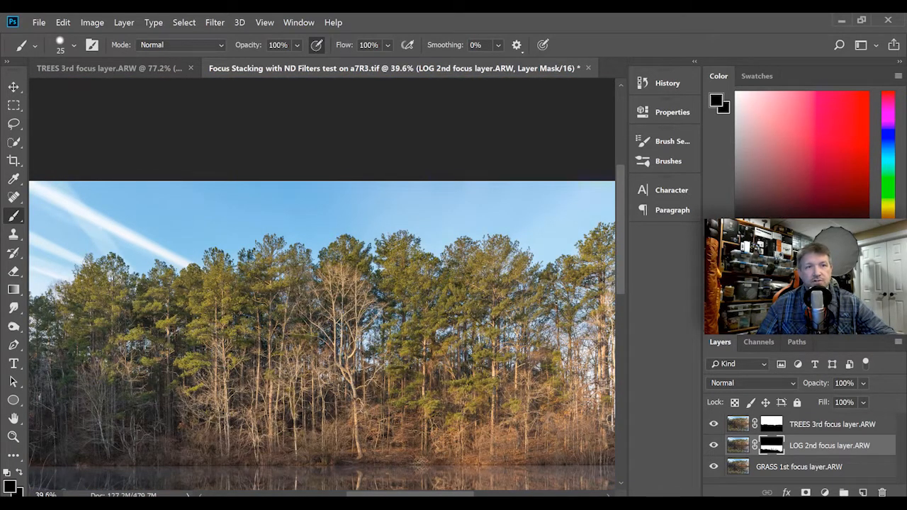
{"action": "left_click_drag", "start_coordinate": [619, 262], "coordinate": [630, 330]}
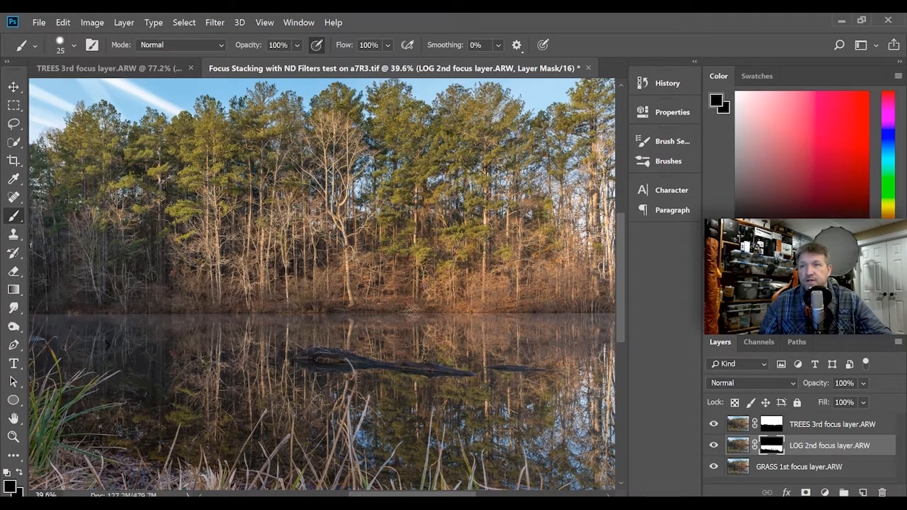
{"action": "scroll", "coordinate": [400, 293], "scroll_direction": "down", "scroll_amount": 3}
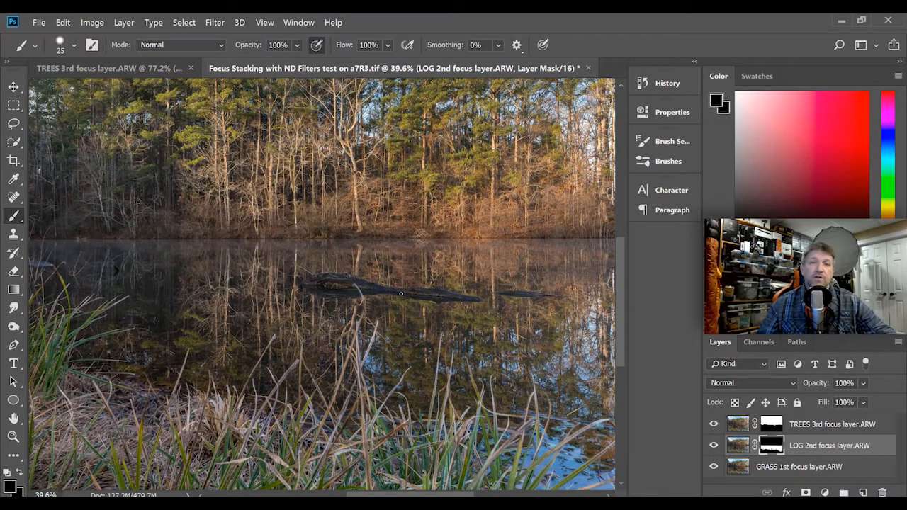